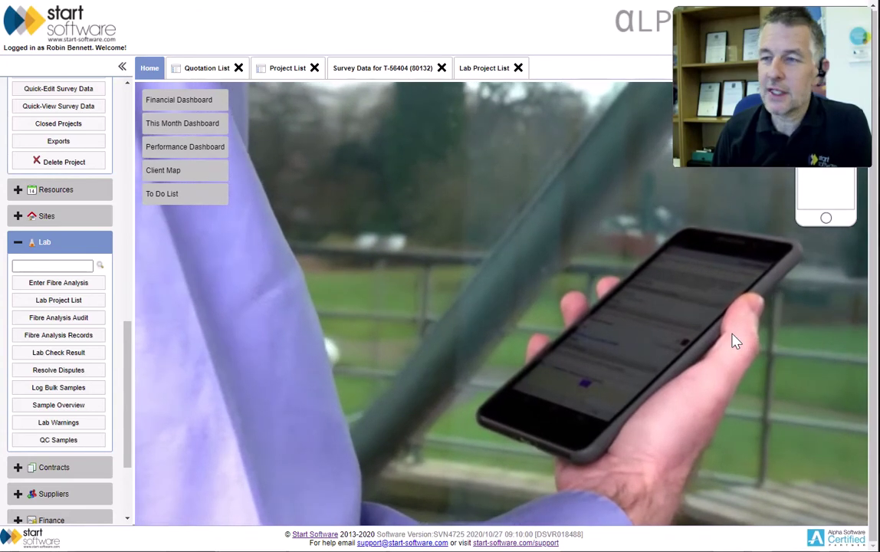
right_click(814, 95)
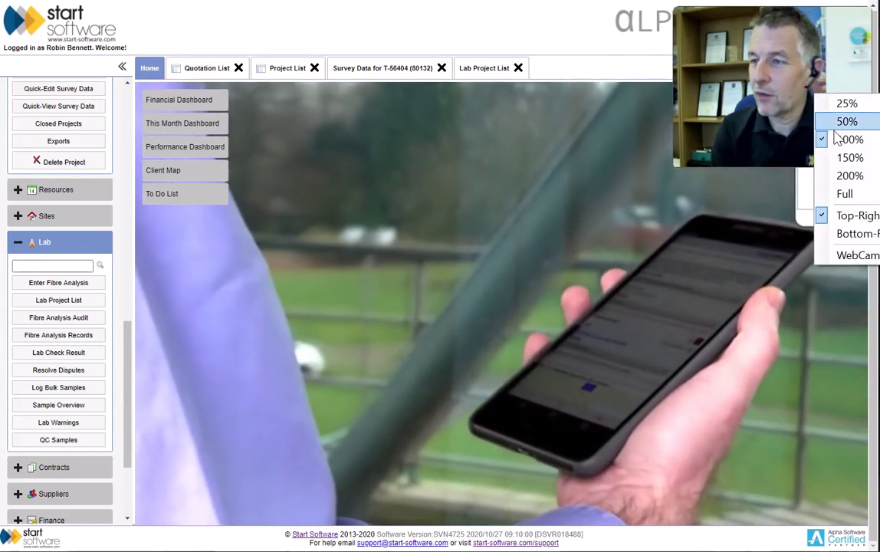
left_click(852, 233)
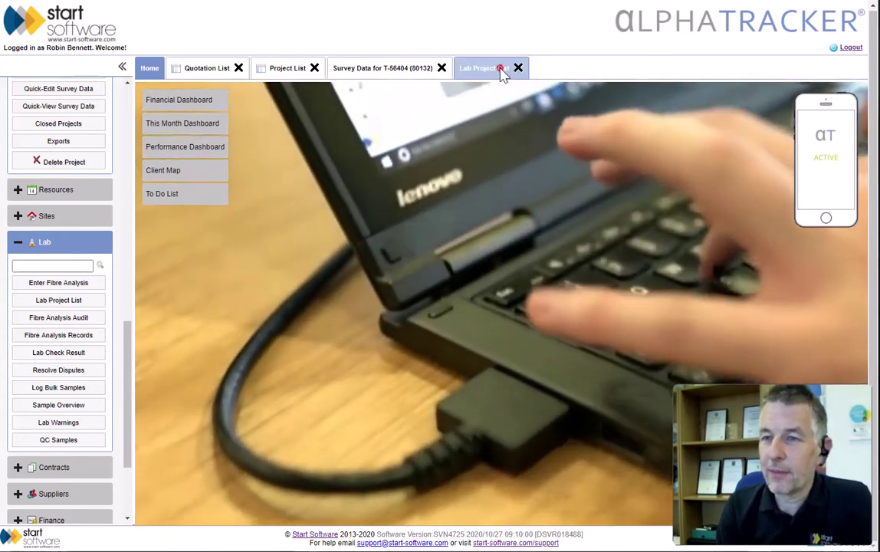
Step: Open the fibre analysis of project T-56400 from the Lab Project List and start keyboard mode on sample 1's analysis
left_click(502, 70)
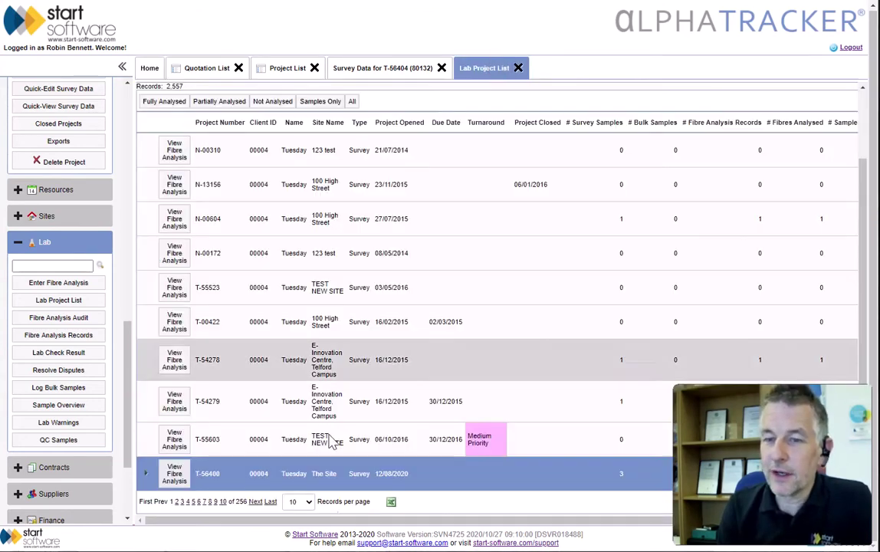
left_click(174, 474)
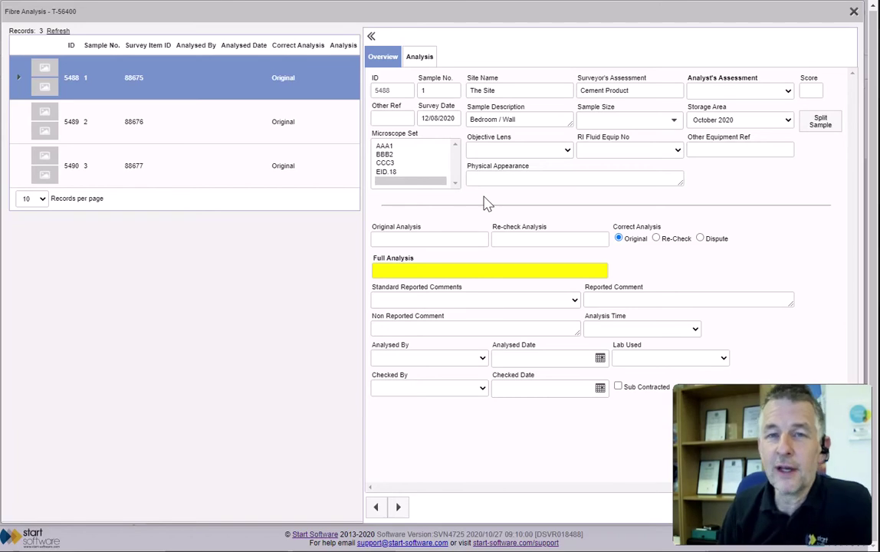
left_click(419, 60)
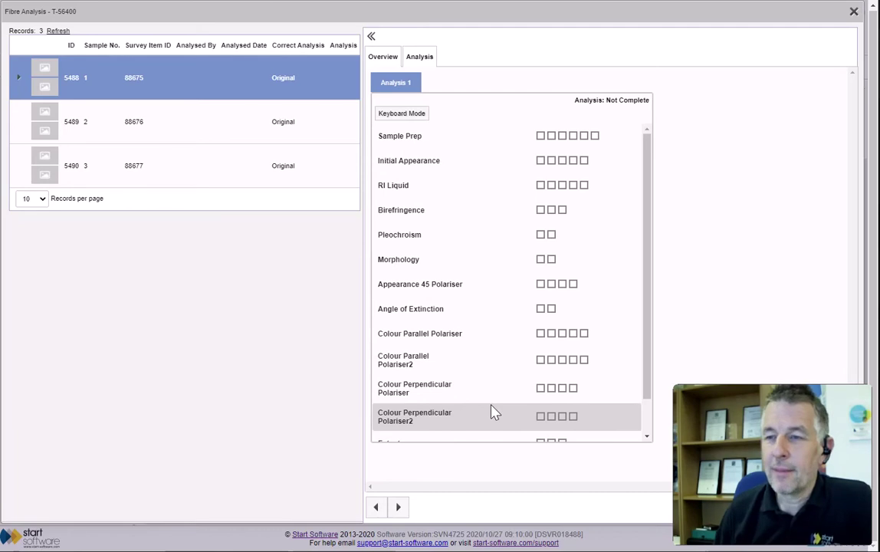
left_click(402, 113)
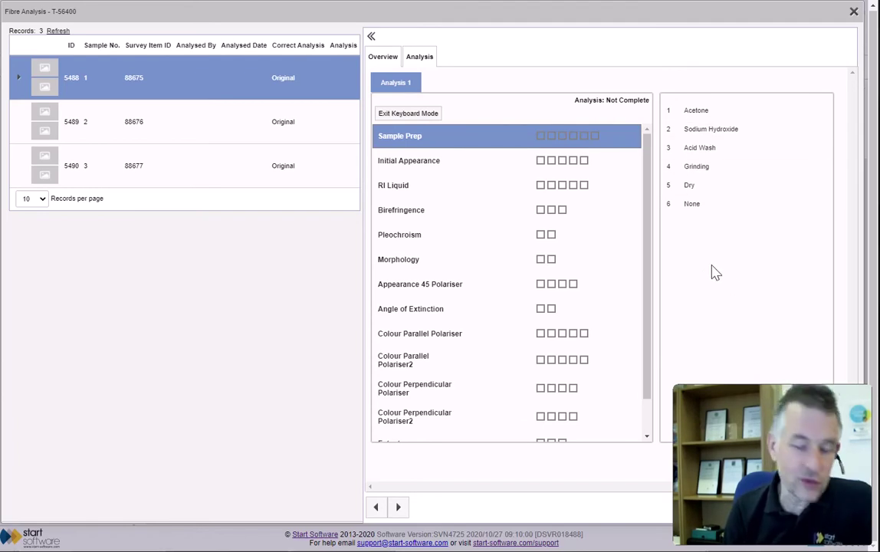
Step: Record Sample Prep as Acid Wash, Initial Appearance MMMF, RI Liquid 1.64, Birefringence Non-Birefringent, Pleochroism Green and Morphology Curved/Wiry
key("3")
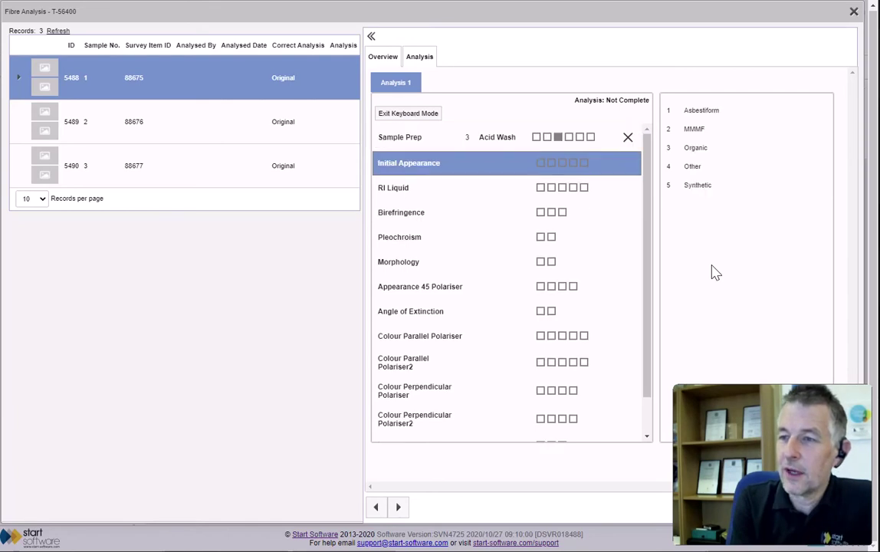
key("2")
key("3")
key("3")
key("2")
key("2")
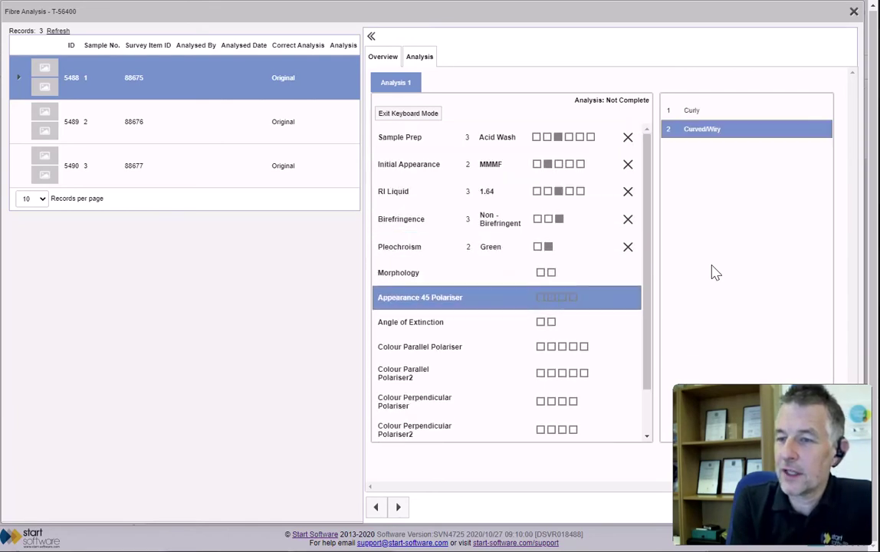
Step: Record Milky 45 polariser appearance, Straight extinction, Yellow for both parallel colours, Purple-red (amo) and Blue-red (anth) perpendicular colours, and Trace extent
key("3")
key("2")
key("3")
key("3")
key("4")
key("3")
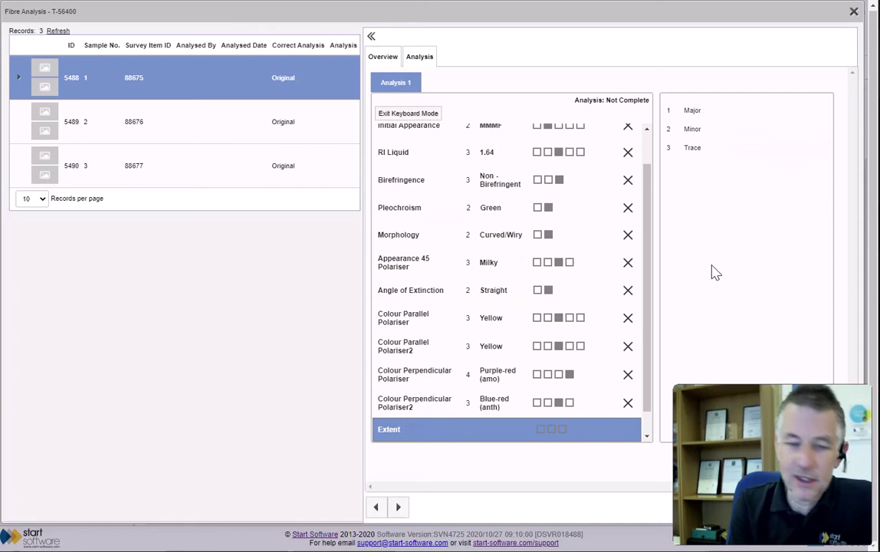
key("3")
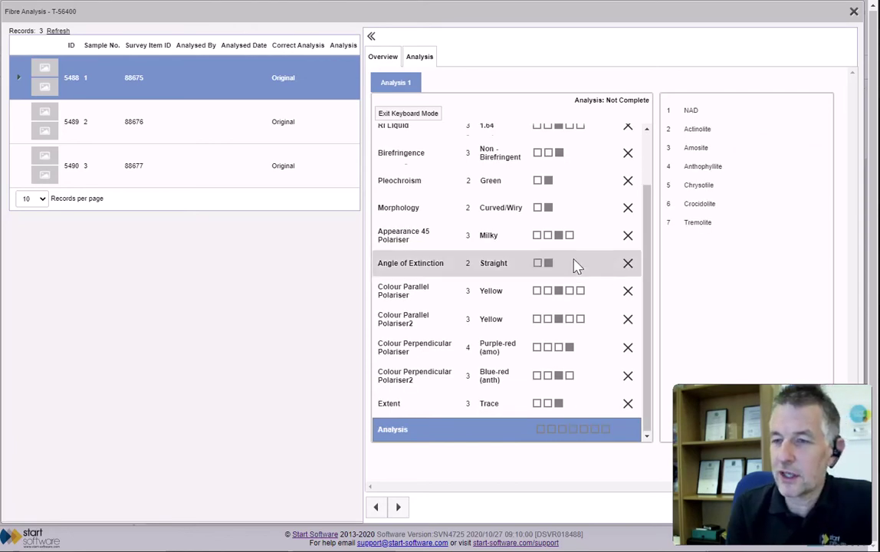
Step: Review the sample's recorded analysis characteristics and its overview details
scroll(560, 181, "up", 3)
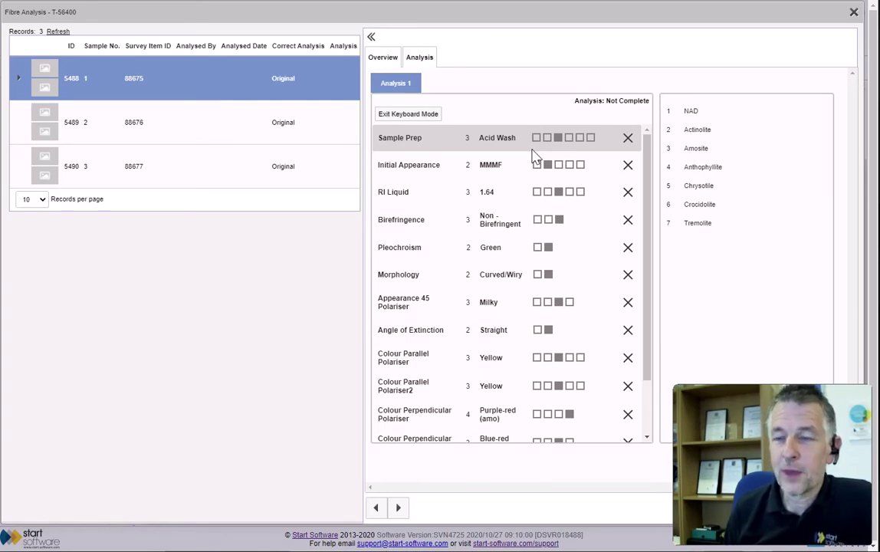
left_click(383, 58)
left_click(417, 58)
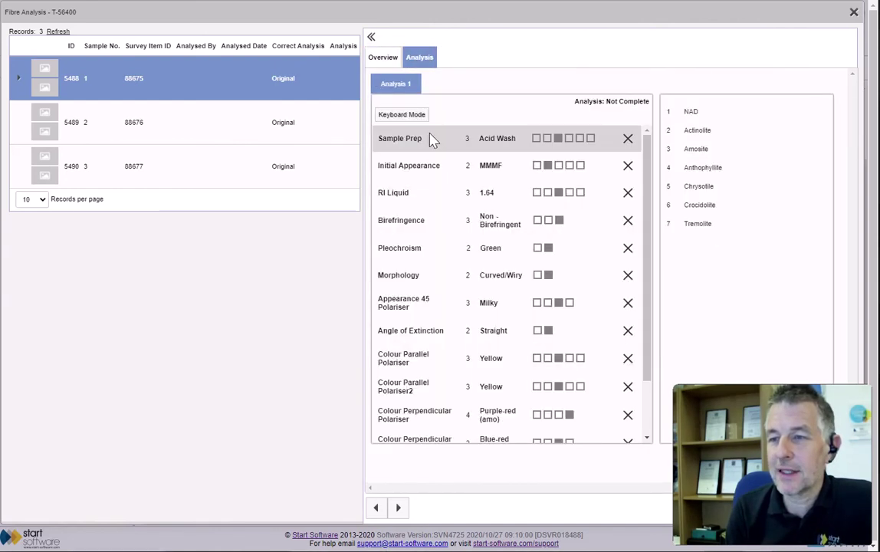
scroll(437, 230, "down", 3)
scroll(448, 234, "up", 3)
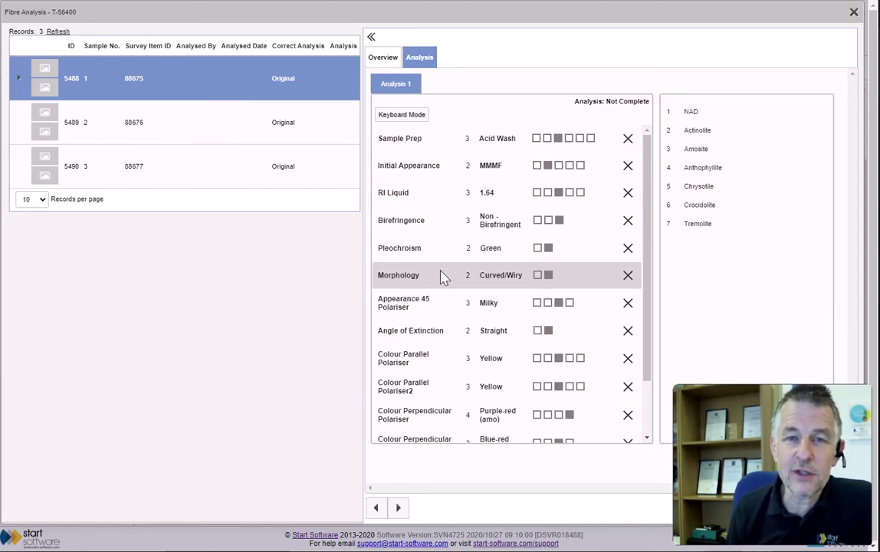
Step: Reset the form of sample 1 to discard its unsaved analysis entries
right_click(730, 418)
left_click(803, 503)
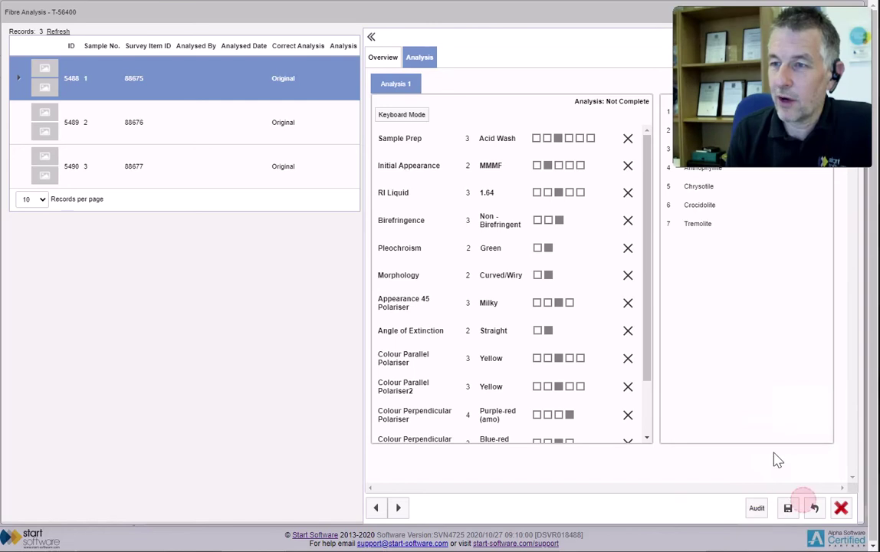
left_click(789, 509)
left_click(813, 509)
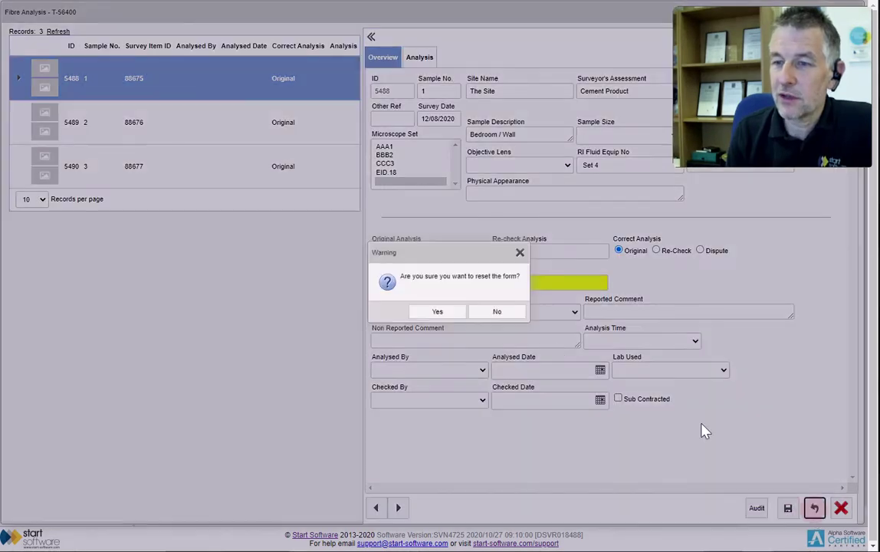
left_click(436, 312)
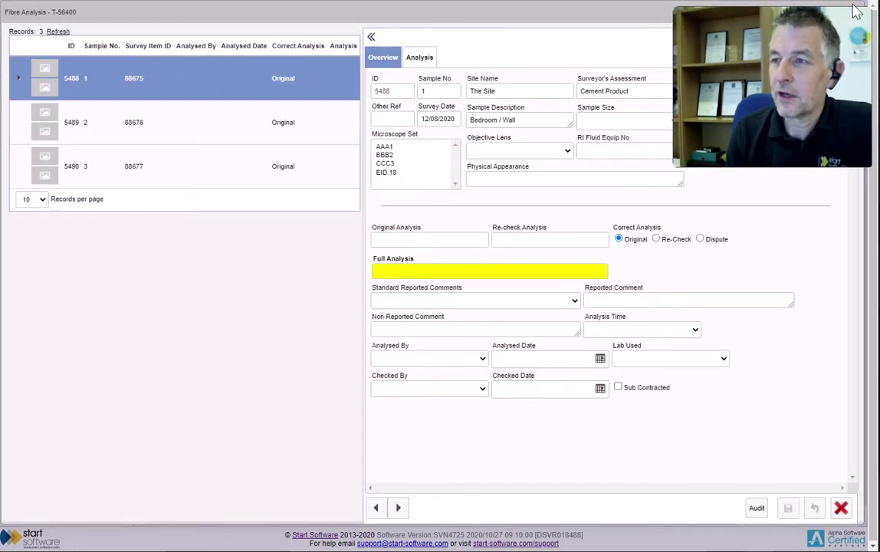
Step: Close the Fibre Analysis window and the Lab Project List to return to the survey data for T-56404
right_click(817, 38)
left_click(843, 173)
left_click(853, 11)
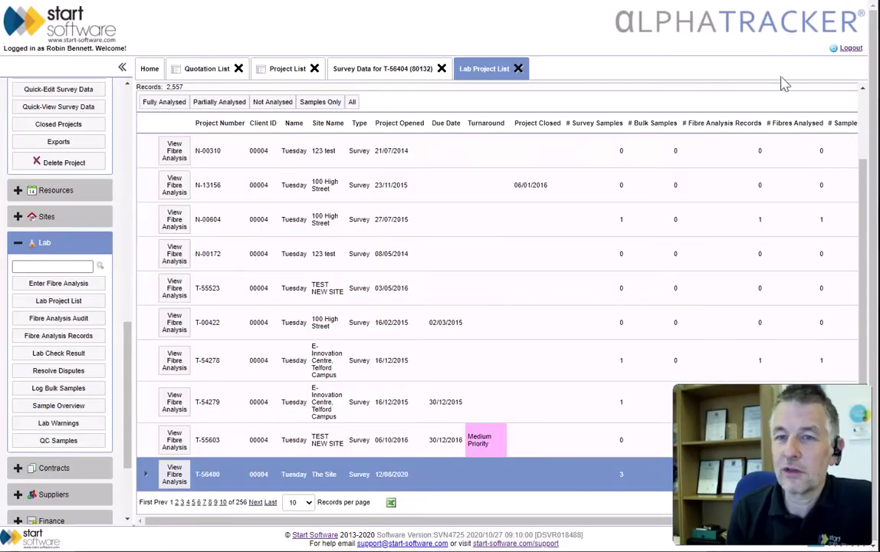
left_click(518, 68)
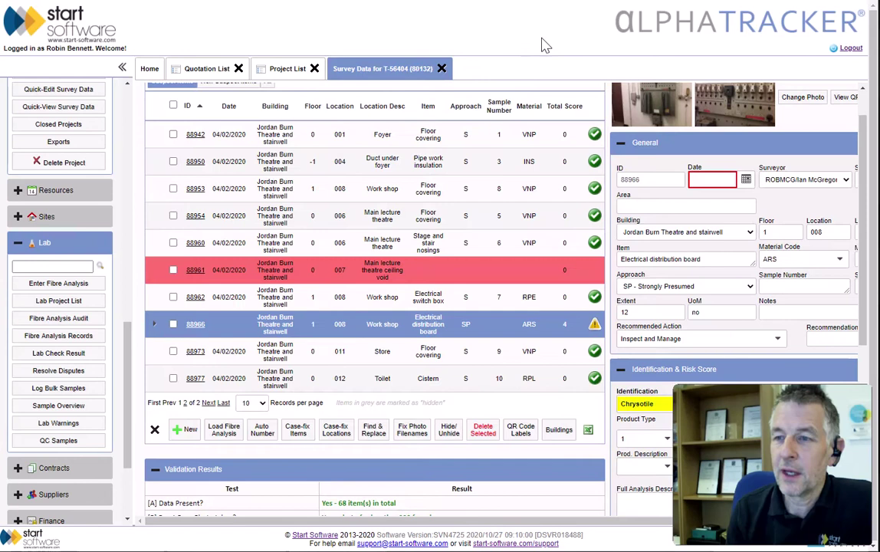
right_click(709, 383)
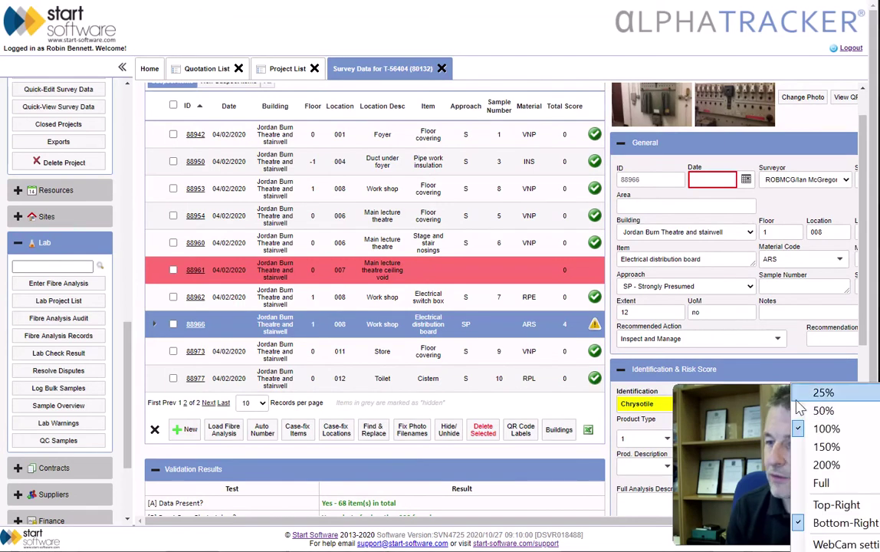
left_click(843, 505)
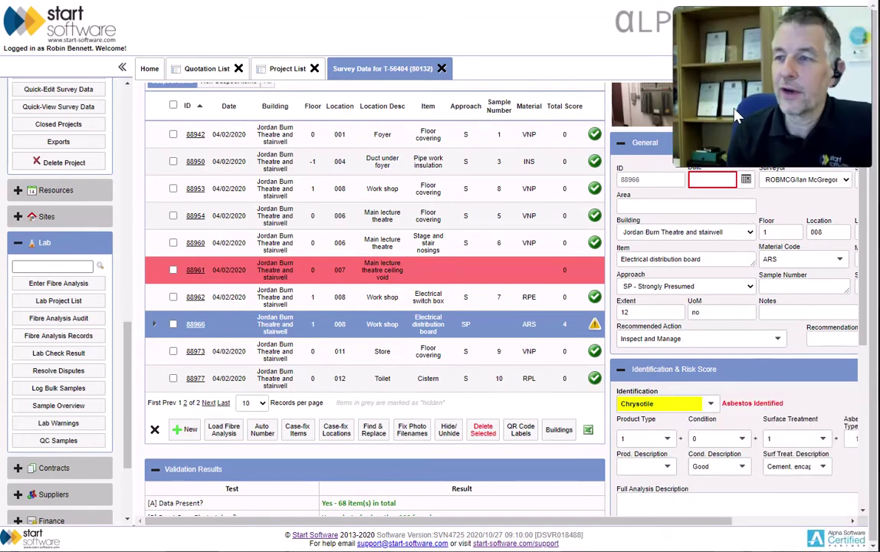
right_click(771, 89)
left_click(792, 116)
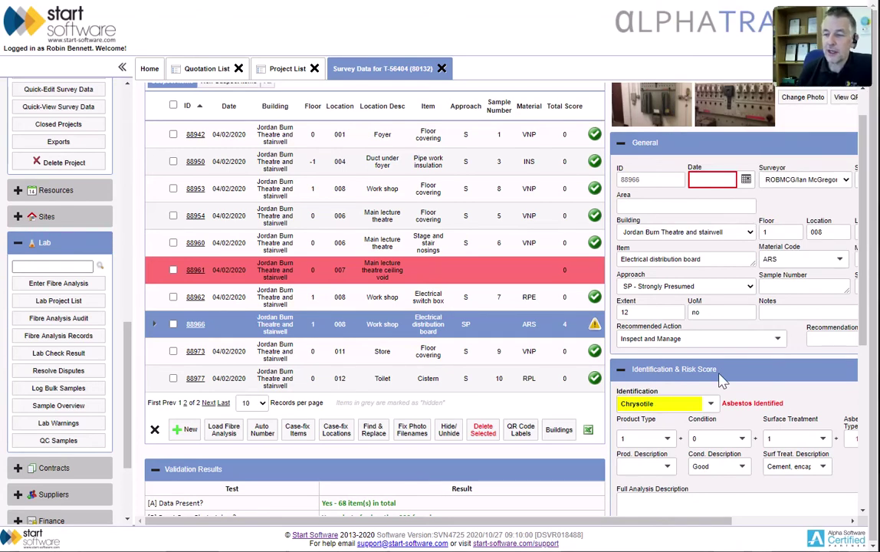
Step: Examine the electrical distribution board item's full form, from its general details and risk scores to the Other section
scroll(724, 383, "down", 5)
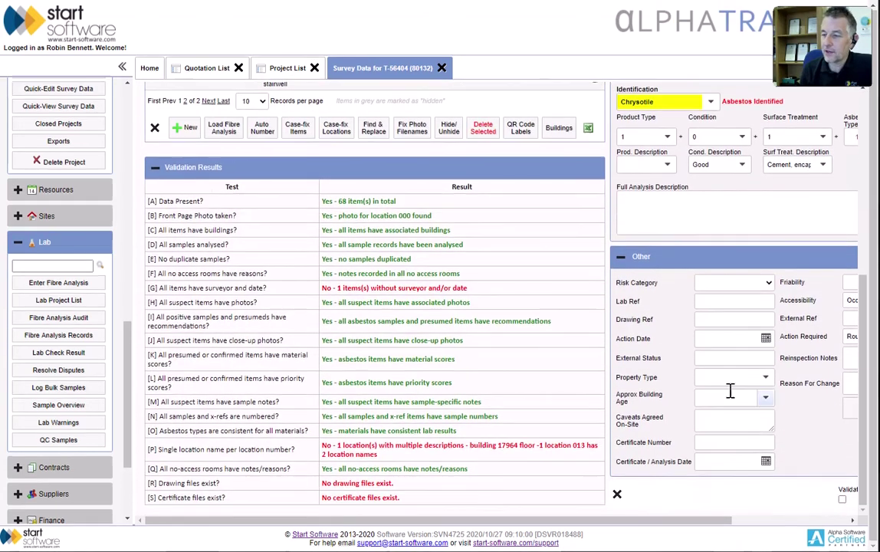
left_click_drag(727, 520, 830, 521)
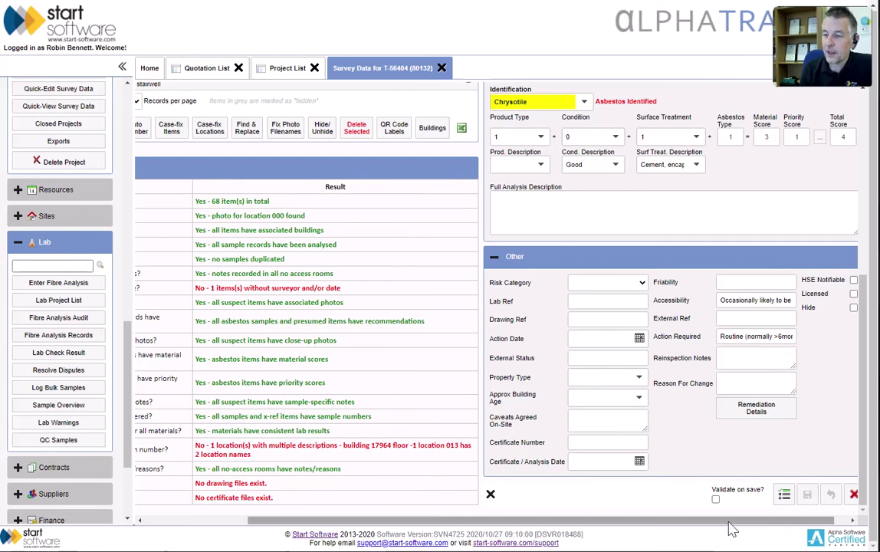
scroll(605, 414, "up", 2)
scroll(606, 414, "up", 1)
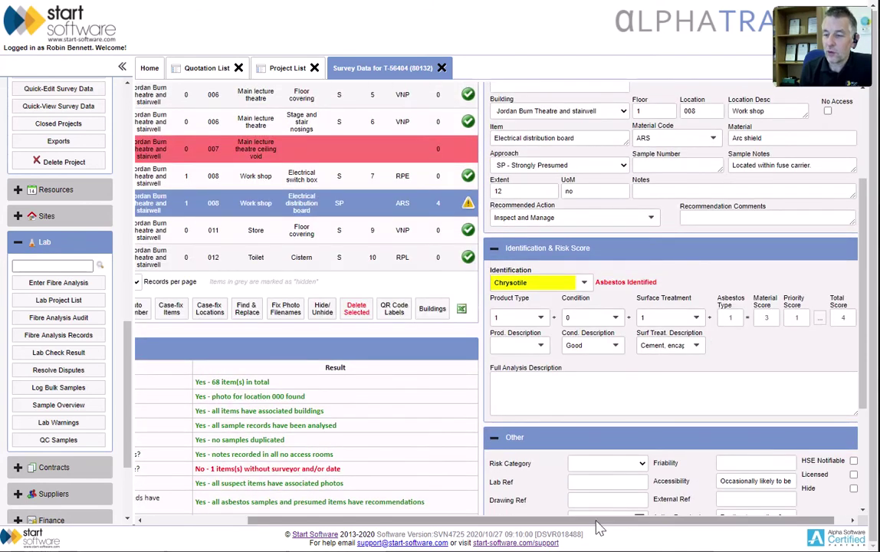
scroll(598, 526, "left", 3)
scroll(521, 417, "up", 2)
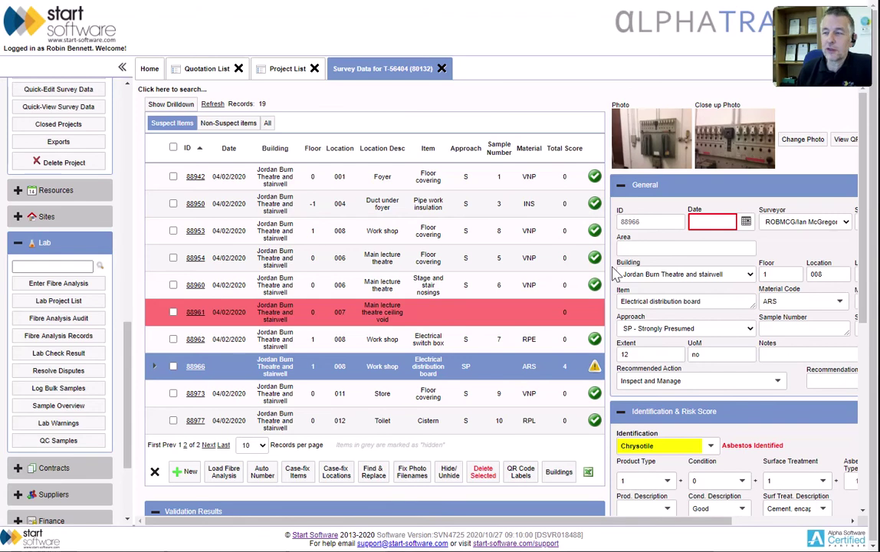
Step: Run validation on the survey data, acknowledge the alert and bring the Validation Results into view
scroll(729, 315, "down", 5)
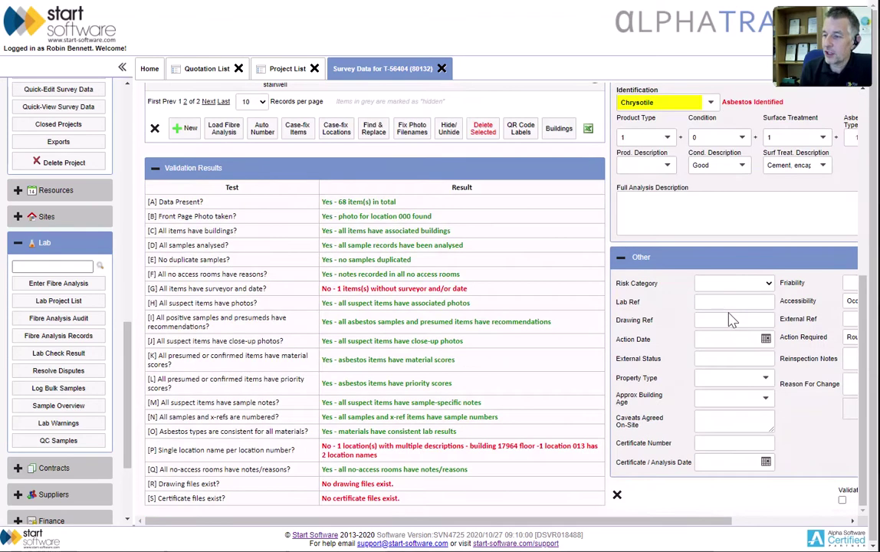
left_click_drag(723, 522, 821, 482)
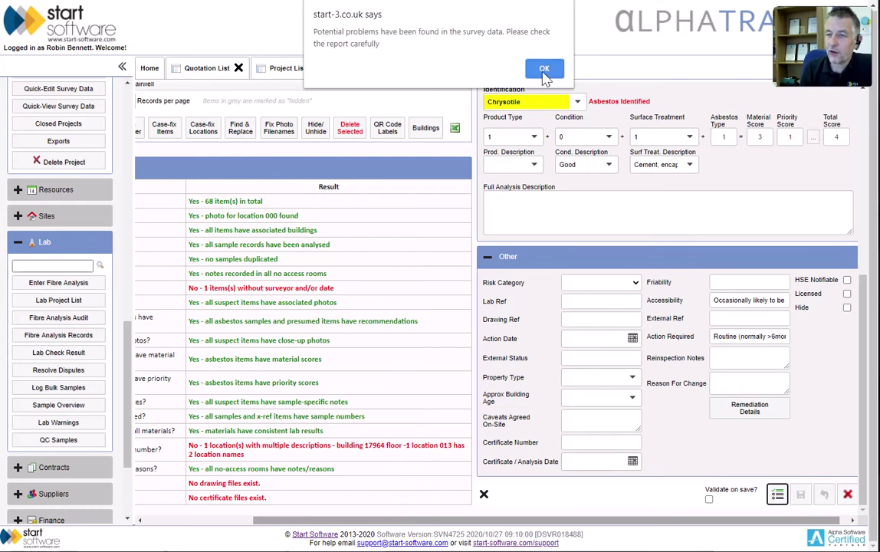
left_click(545, 68)
left_click_drag(314, 520, 202, 520)
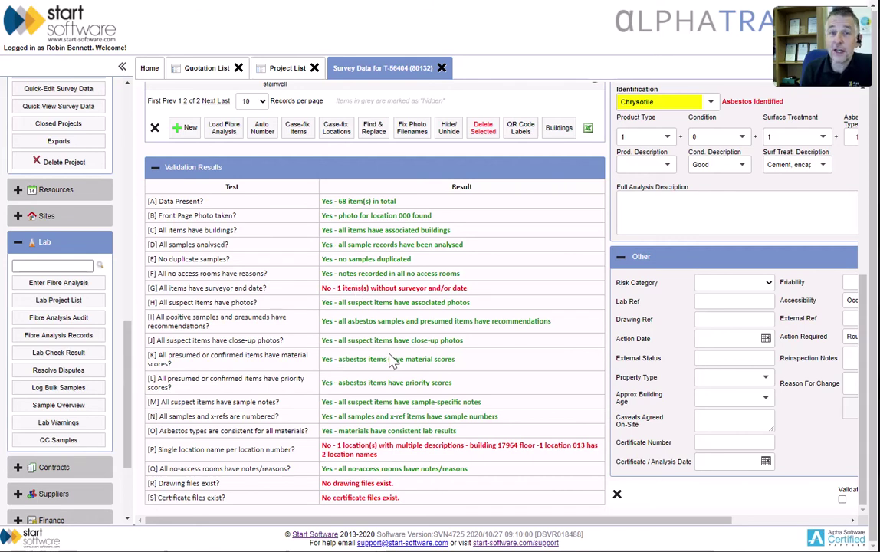
Step: Examine the validation tests and compare the surveyor and date check with the Date field of the electrical distribution board item
scroll(394, 361, "up", 4)
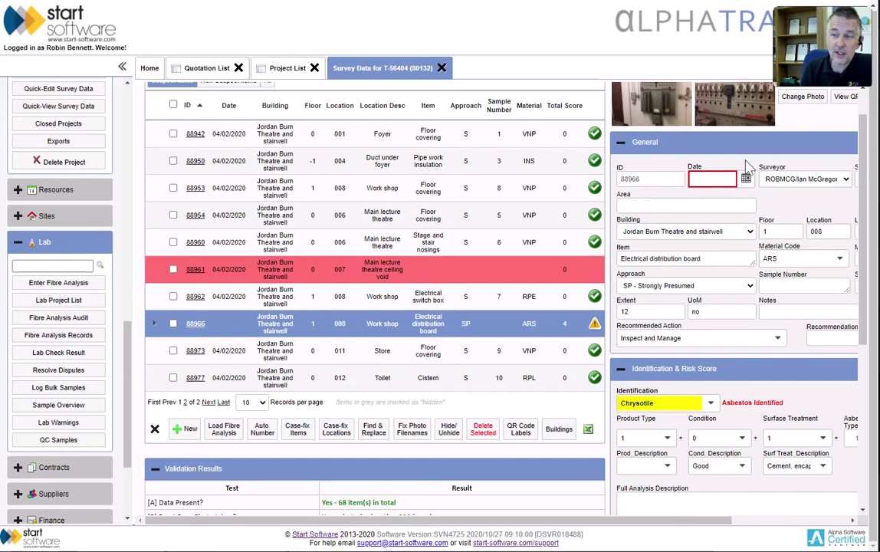
scroll(401, 293, "down", 4)
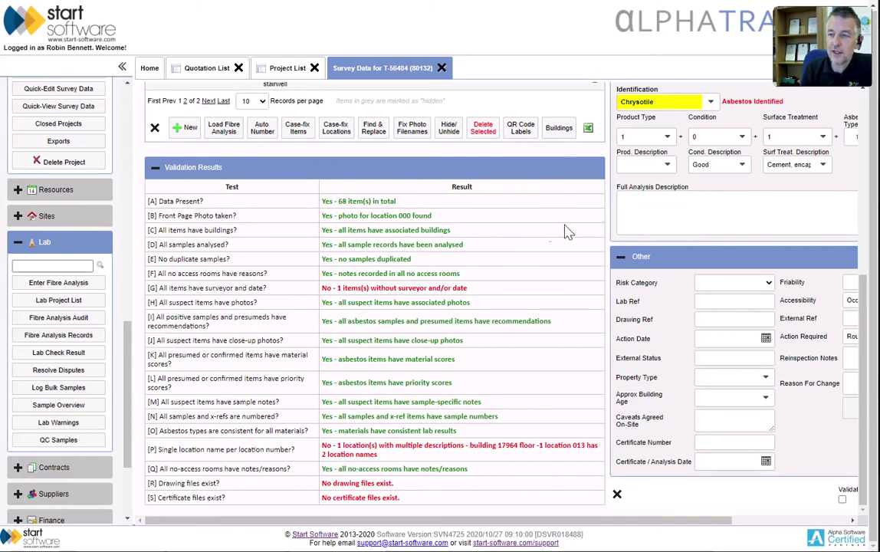
scroll(567, 232, "up", 4)
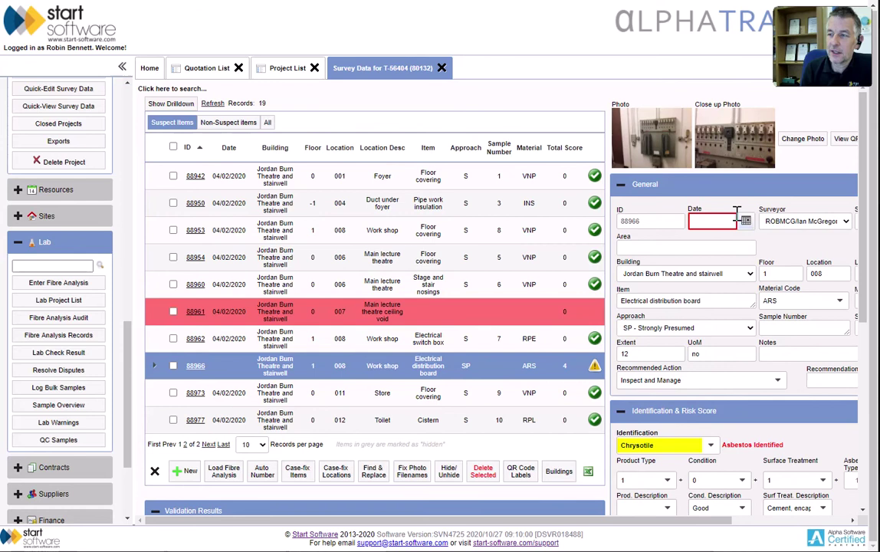
scroll(719, 220, "down", 5)
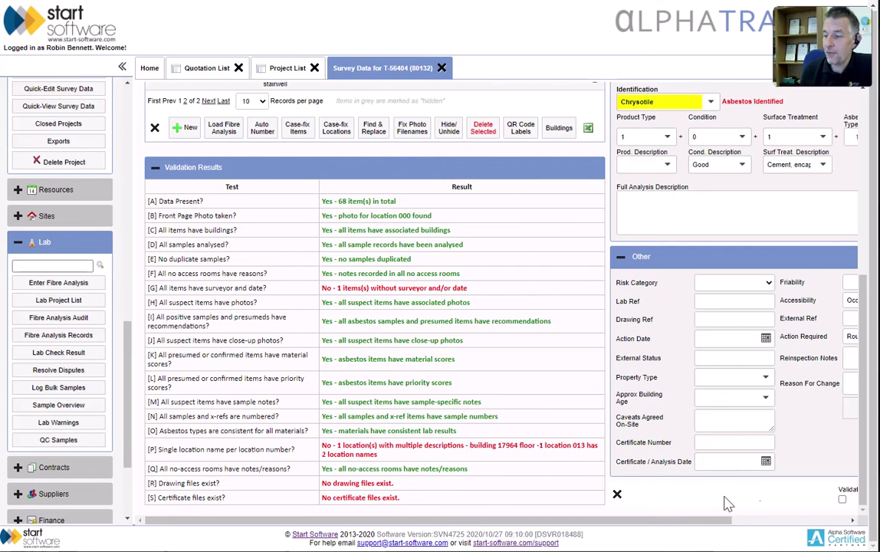
scroll(729, 504, "right", 3)
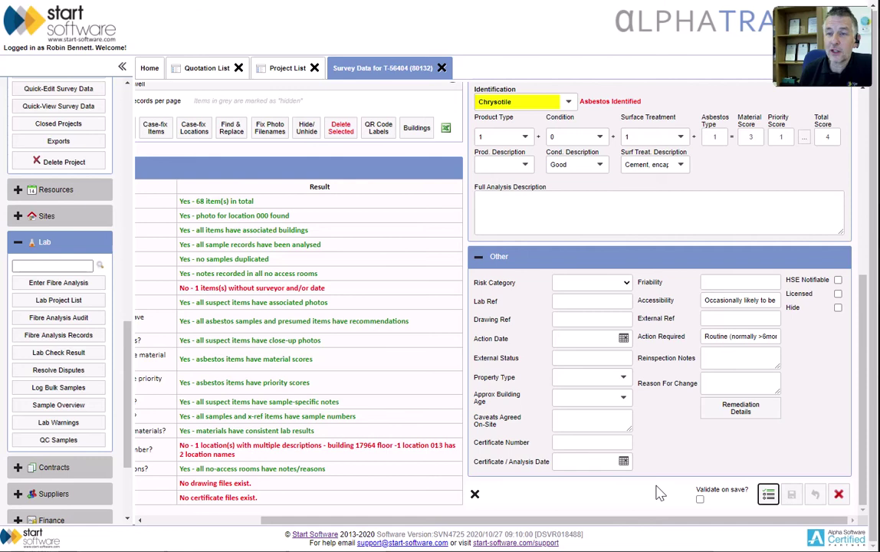
scroll(713, 471, "up", 2)
scroll(499, 460, "down", 2)
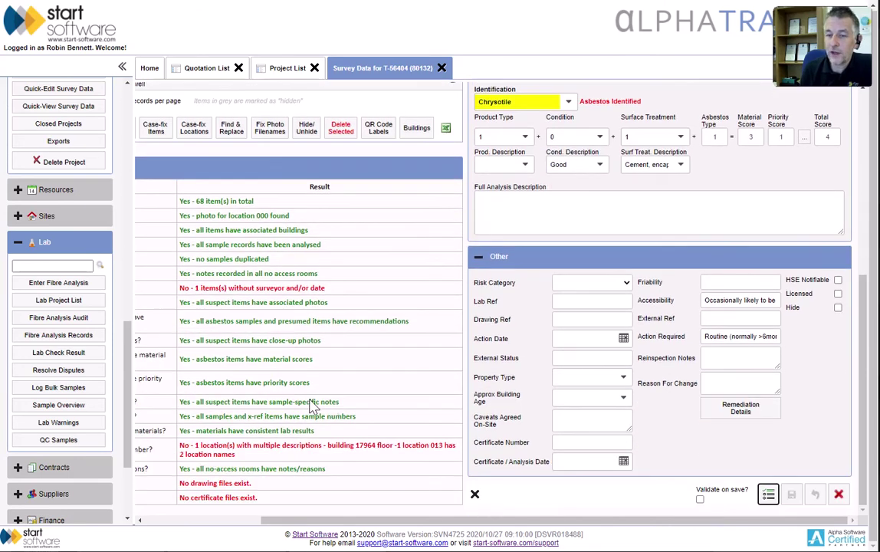
scroll(281, 468, "left", 4)
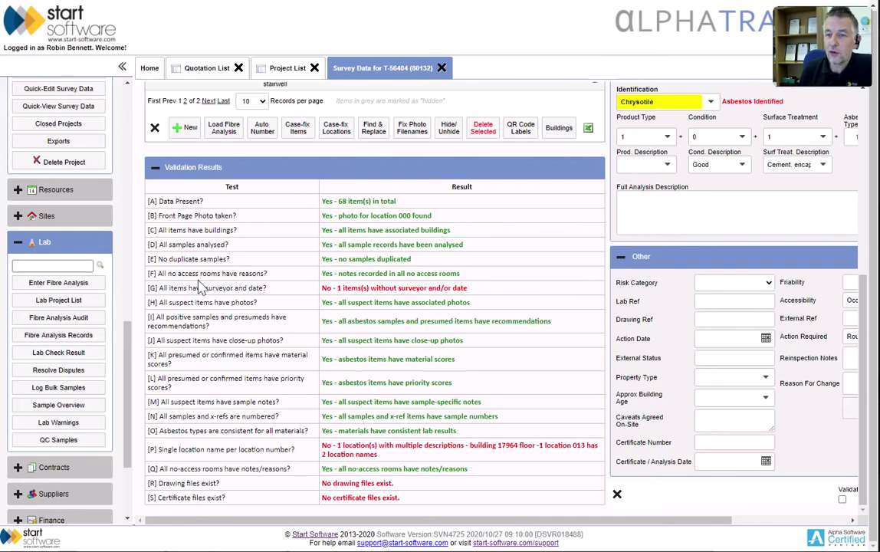
Step: Close the T-56404 survey data and the Project List to return to the Quotation List
scroll(201, 286, "up", 5)
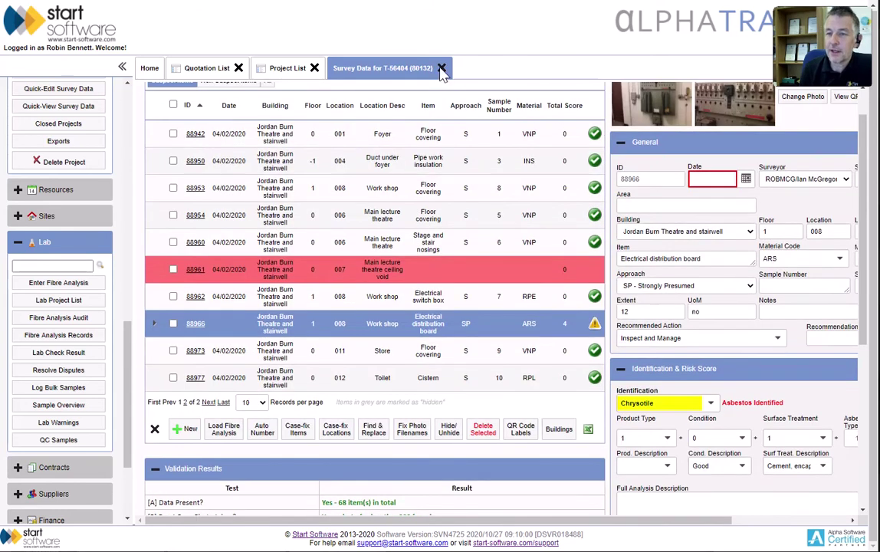
left_click(441, 68)
left_click(314, 67)
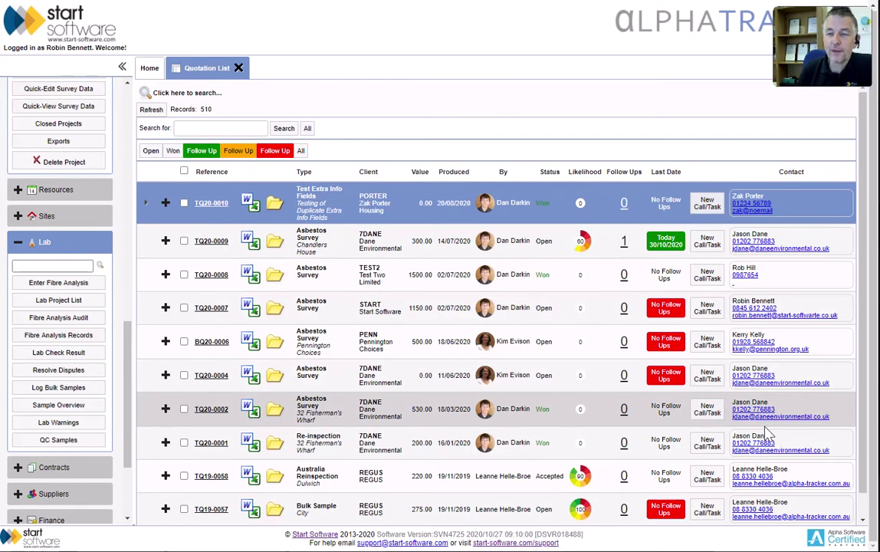
right_click(845, 74)
left_click(871, 115)
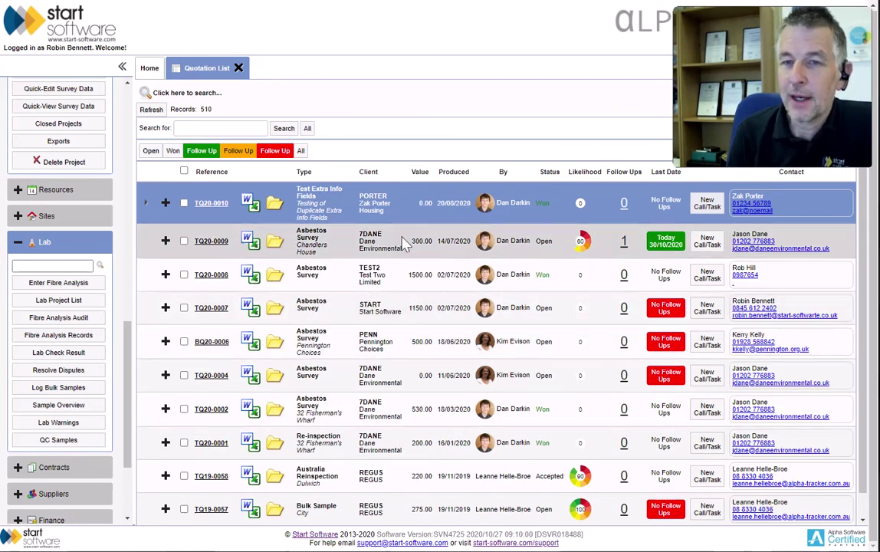
Step: Look over the Enquiries/Quotes section and the Quotation List, and inspect the full form of quote TQ20-0007 before closing it
scroll(64, 220, "up", 3)
scroll(64, 220, "up", 10)
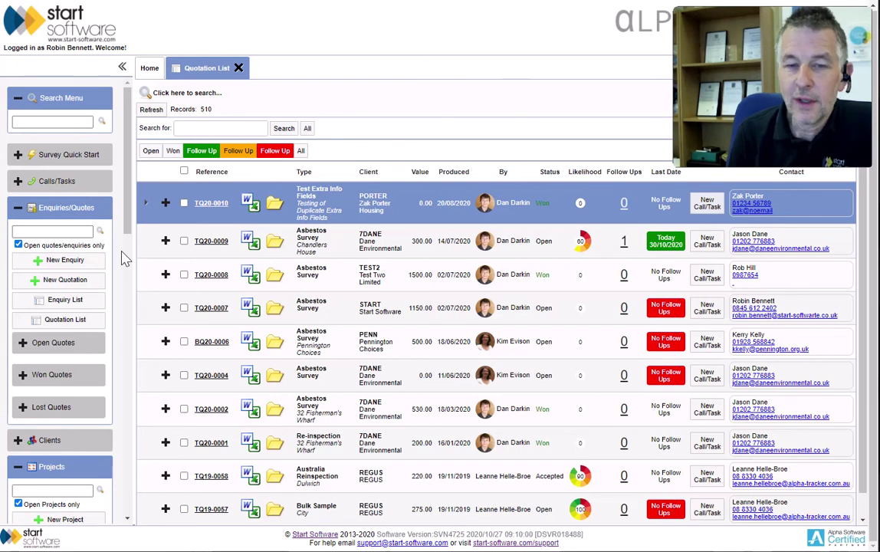
scroll(121, 253, "down", 3)
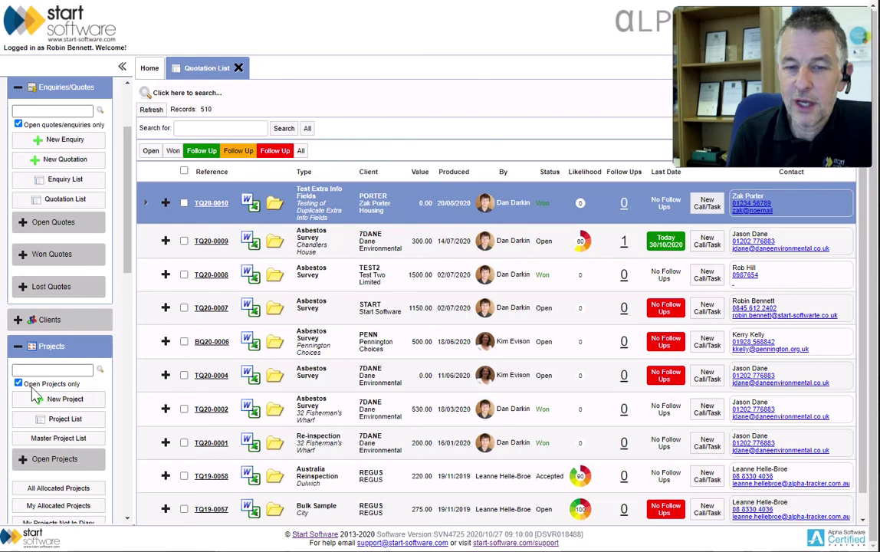
scroll(82, 337, "up", 3)
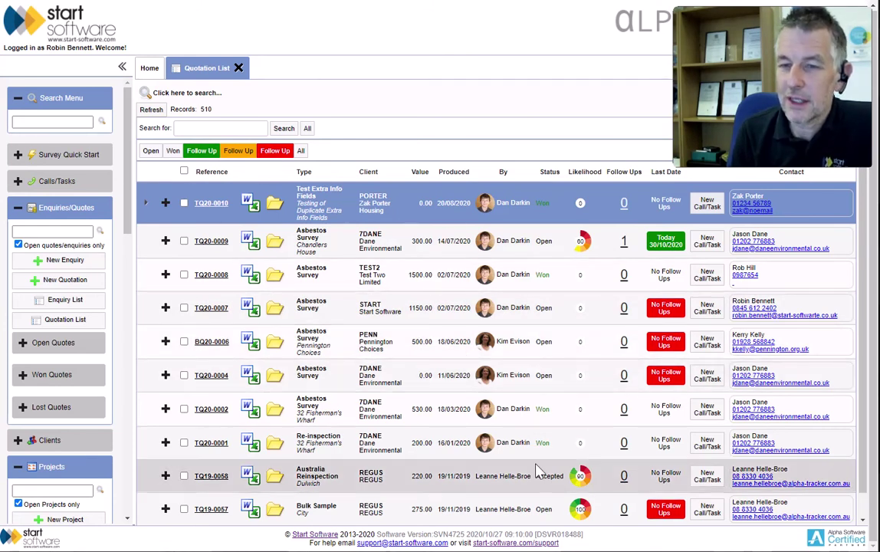
scroll(510, 407, "down", 1)
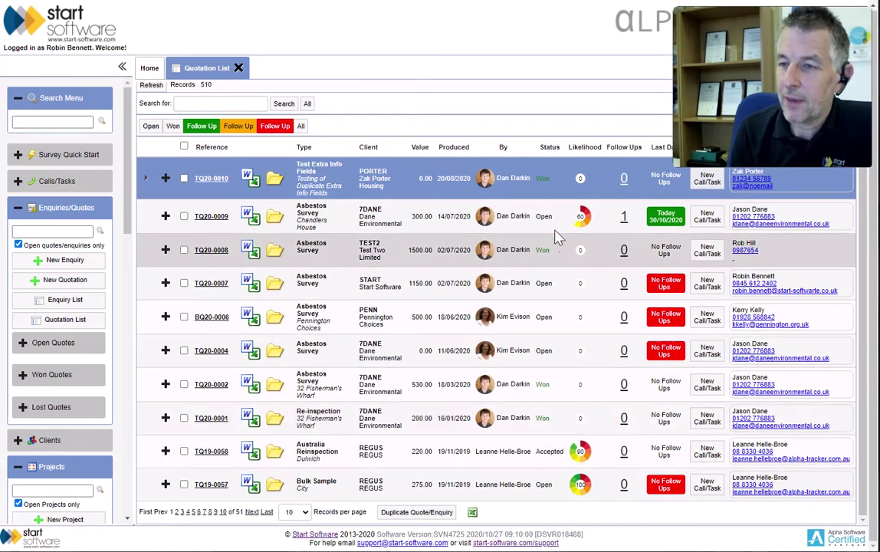
scroll(575, 244, "up", 1)
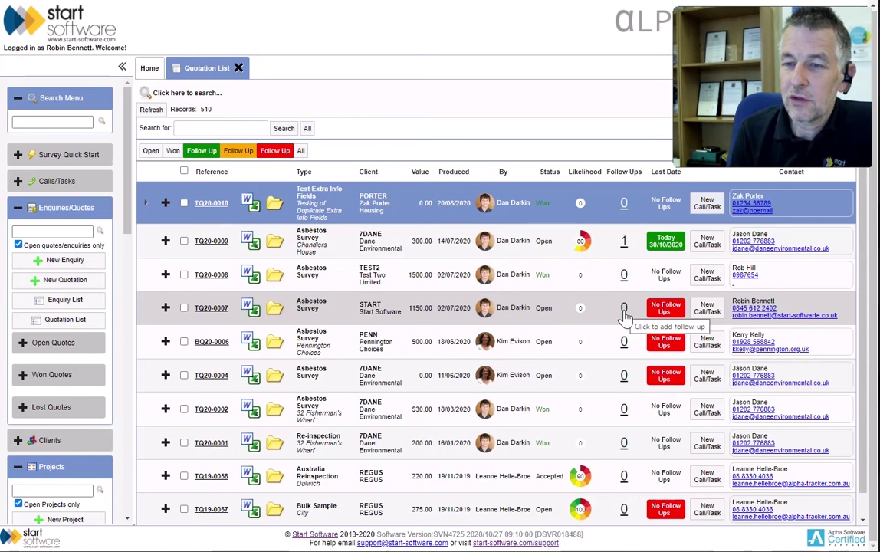
double_click(525, 308)
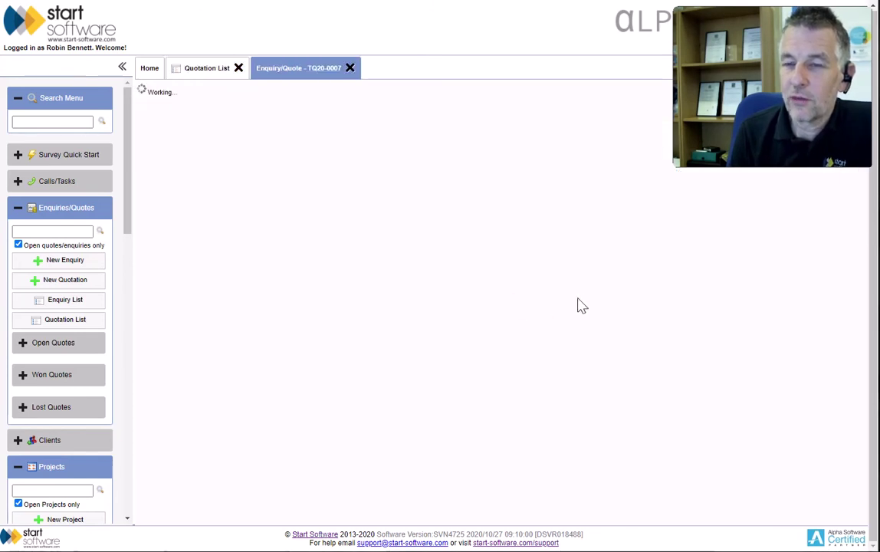
scroll(383, 338, "down", 2)
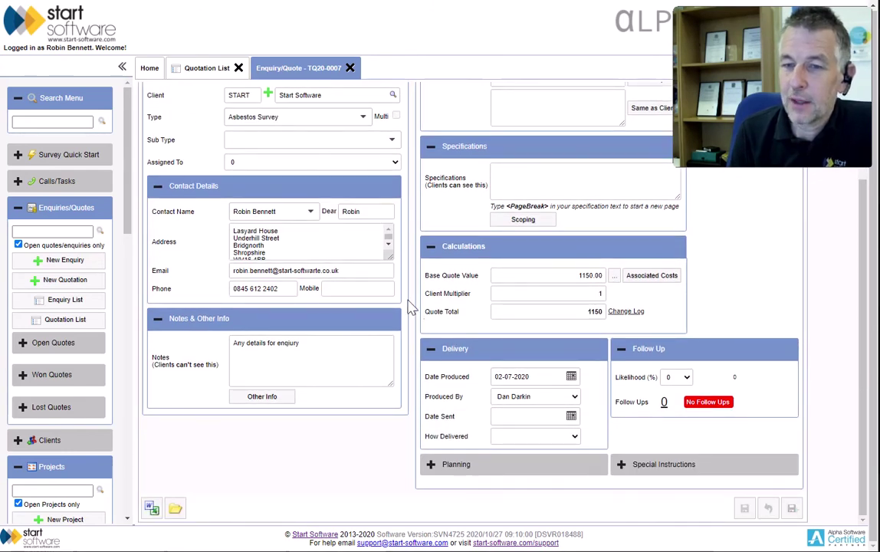
scroll(326, 253, "up", 2)
left_click(350, 68)
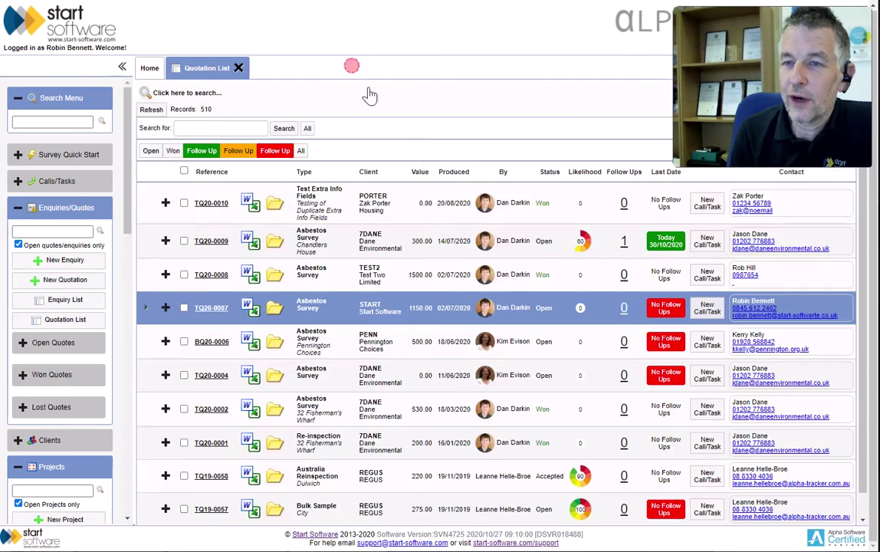
Step: Save a Call follow-up on quote TQ20-0007 with the notes "still interested, waiting on a new budget"
left_click(624, 310)
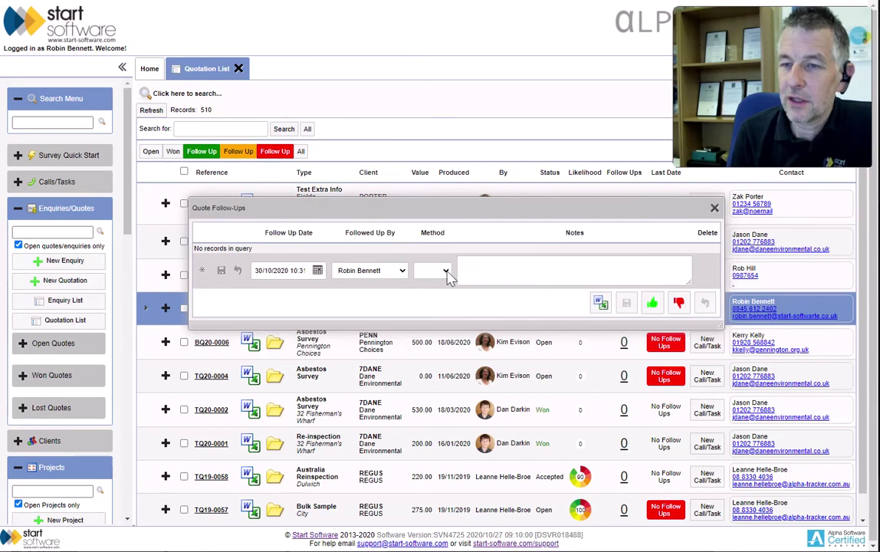
left_click(447, 272)
left_click(442, 305)
left_click(483, 270)
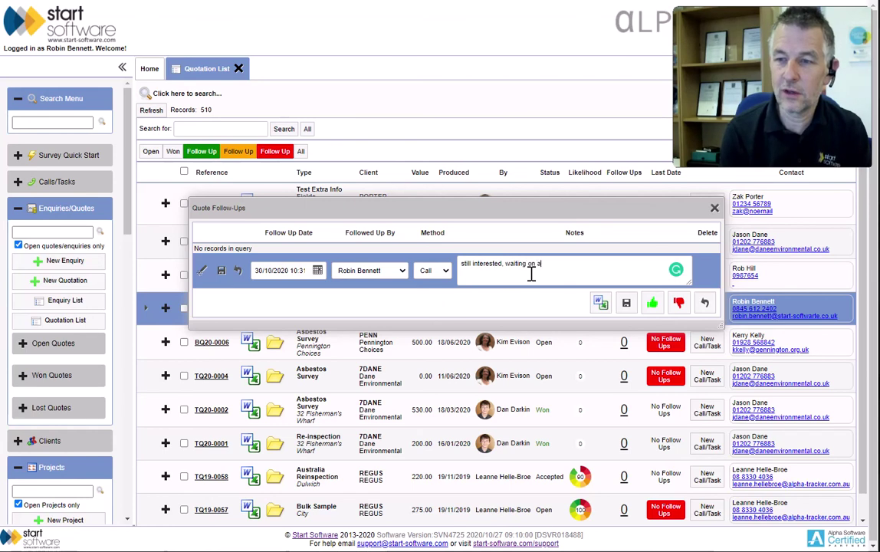
type("still interested, waiting on a new budget")
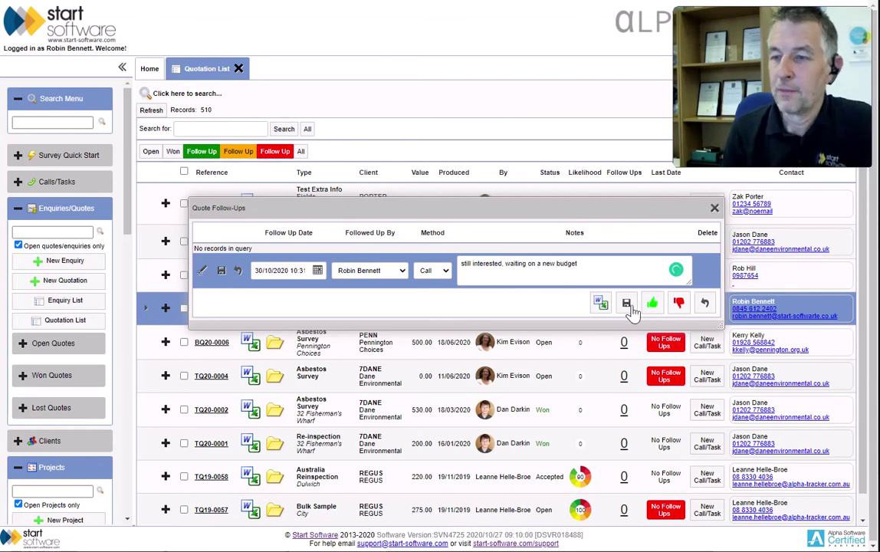
left_click(627, 303)
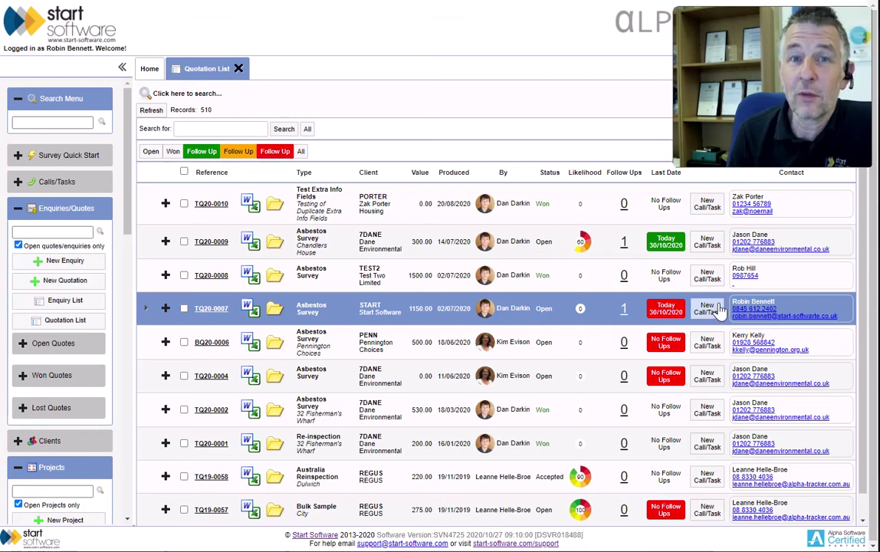
Step: Open quote TQ20-0007 from the Quotation List and set its follow-up likelihood to 40%
scroll(721, 309, "down", 1)
scroll(635, 287, "up", 1)
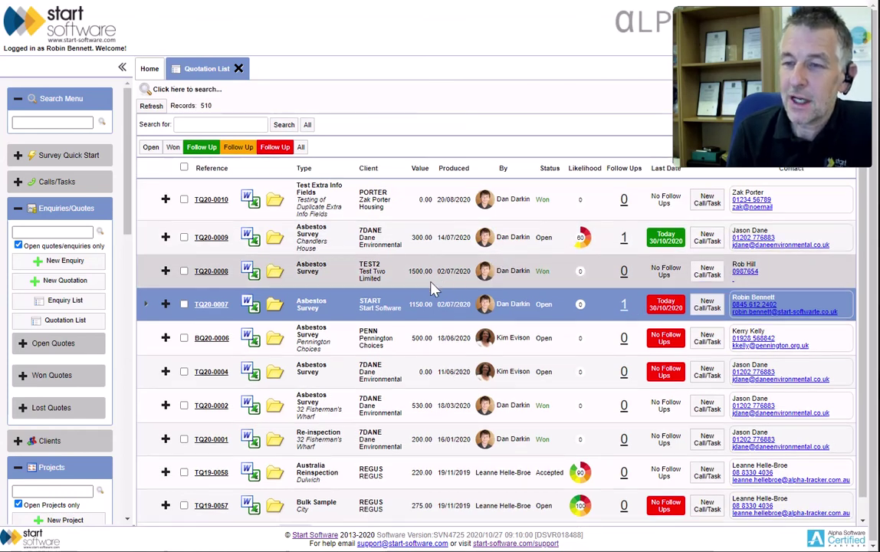
scroll(433, 287, "down", 1)
scroll(460, 295, "up", 1)
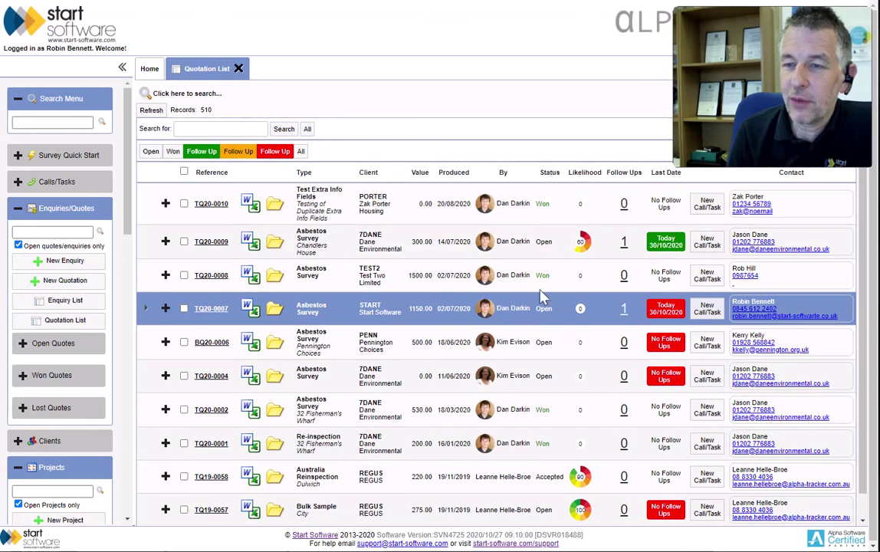
double_click(587, 308)
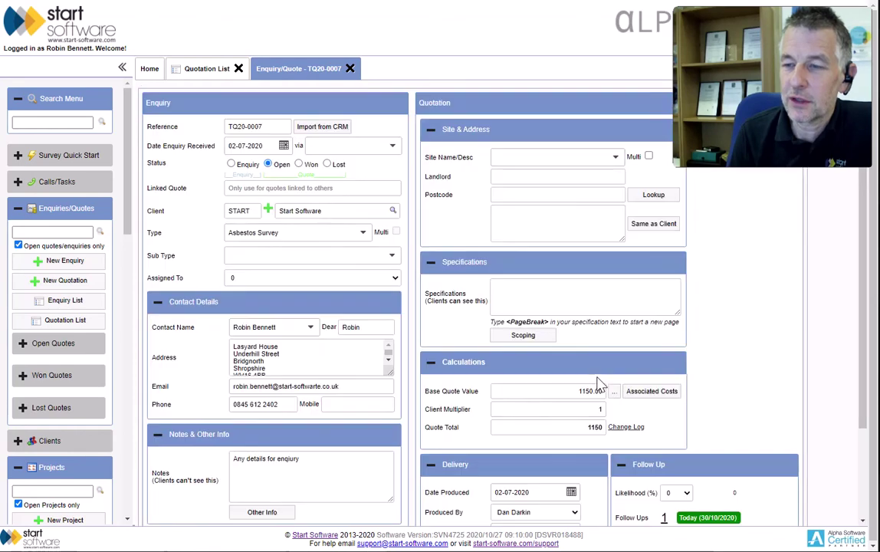
scroll(652, 391, "down", 2)
left_click(682, 380)
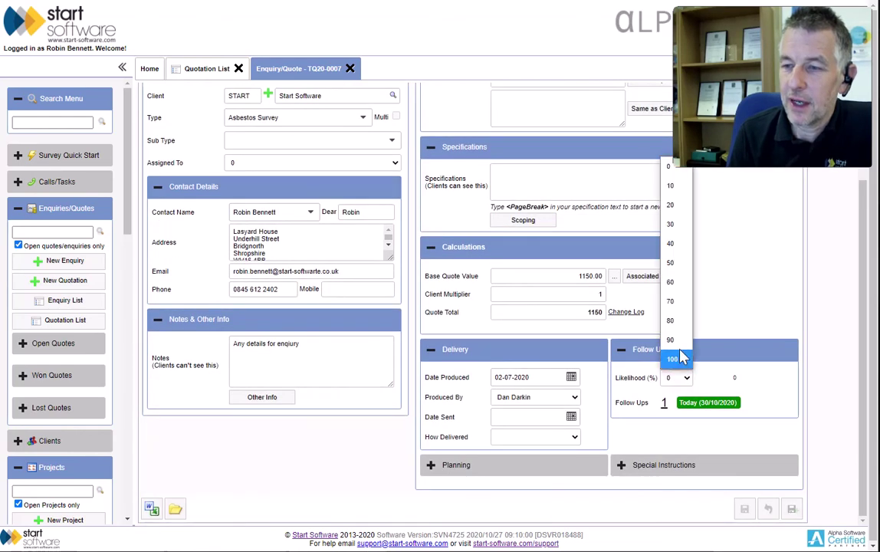
left_click(677, 246)
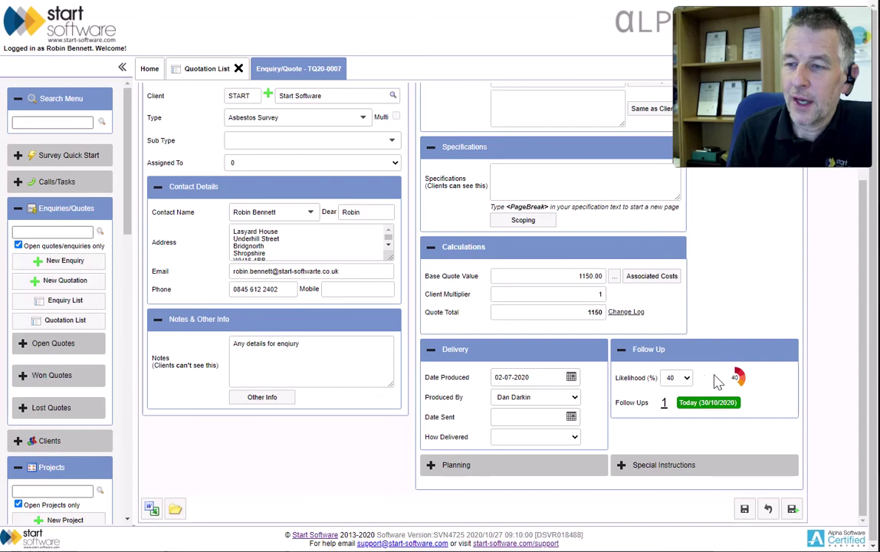
Step: Examine the quote's enquiry, contact and calculation details along with its Planning and Special Instructions sections, leaving both sections collapsed
scroll(381, 363, "up", 4)
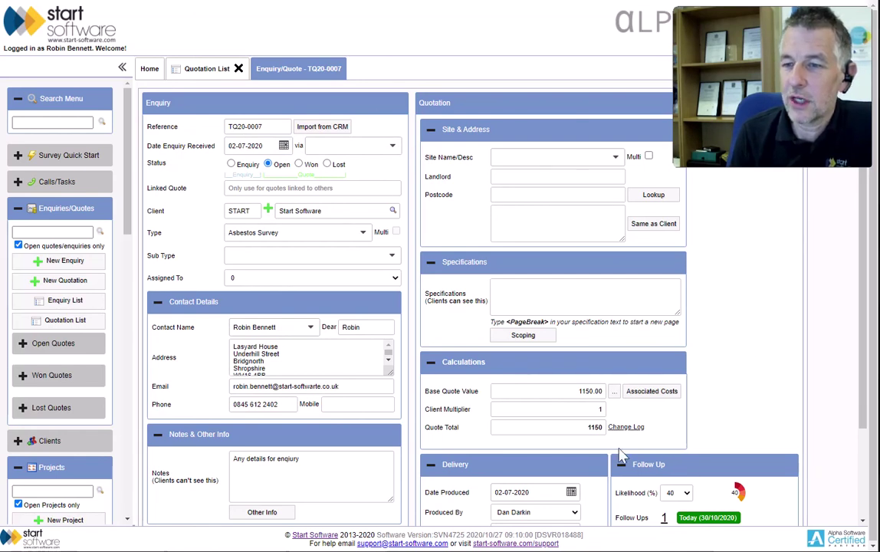
scroll(291, 260, "down", 1)
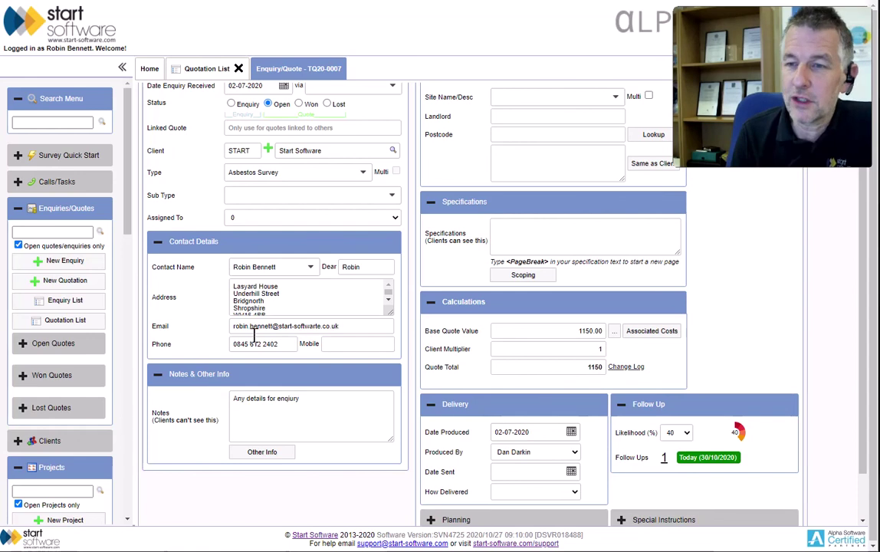
scroll(387, 194, "up", 2)
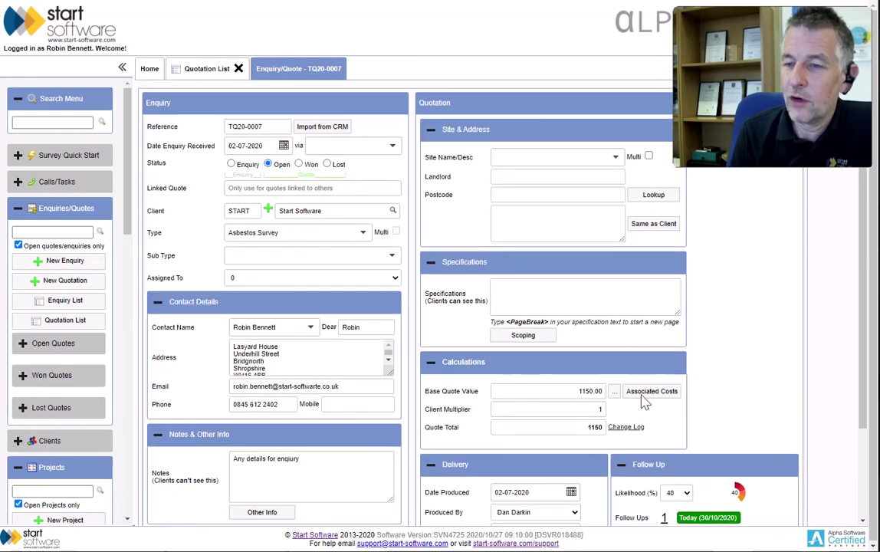
scroll(566, 300, "down", 2)
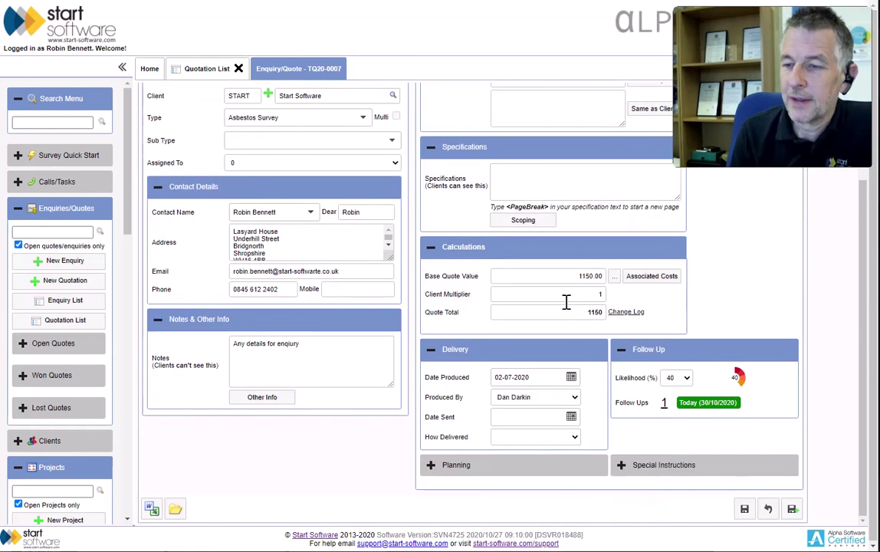
left_click(455, 465)
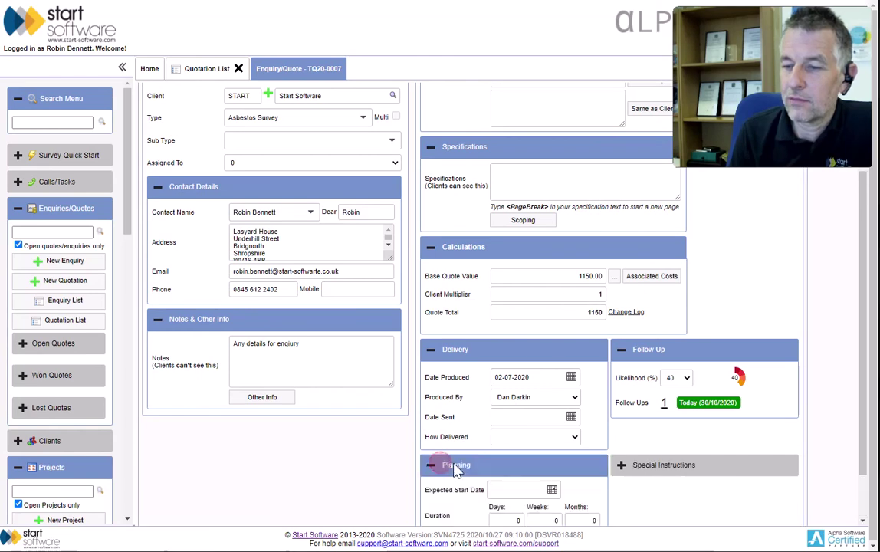
scroll(583, 429, "down", 1)
left_click(650, 410)
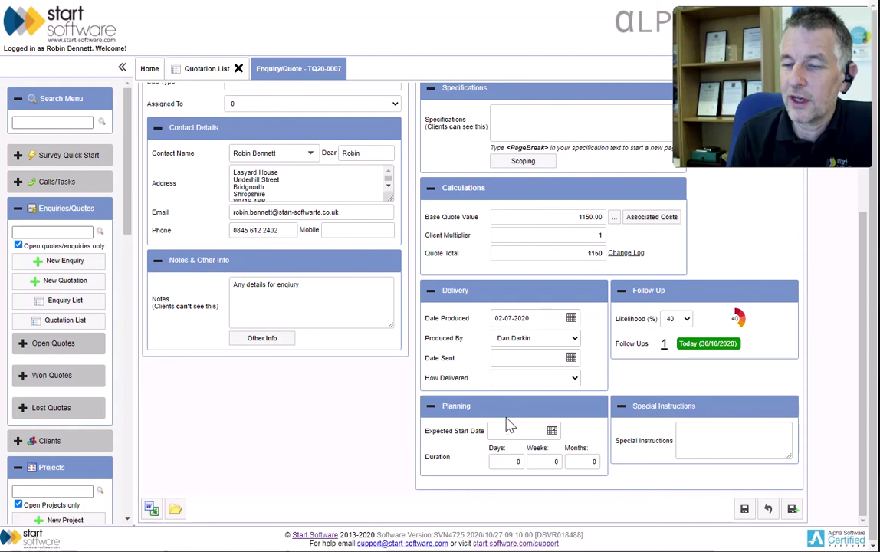
left_click(546, 406)
scroll(617, 426, "up", 3)
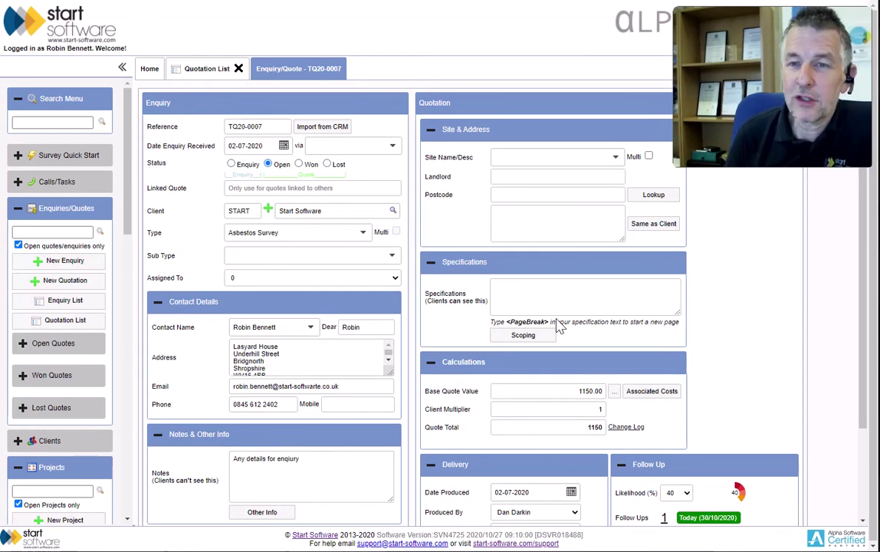
Step: Save quote TQ20-0007 and close it to return to the Quotation List
scroll(560, 325, "down", 3)
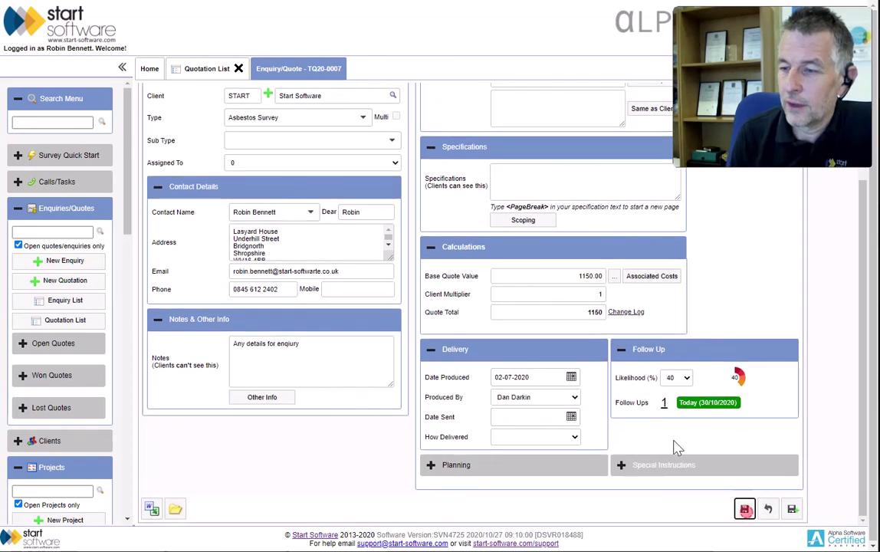
key("ctrl+s")
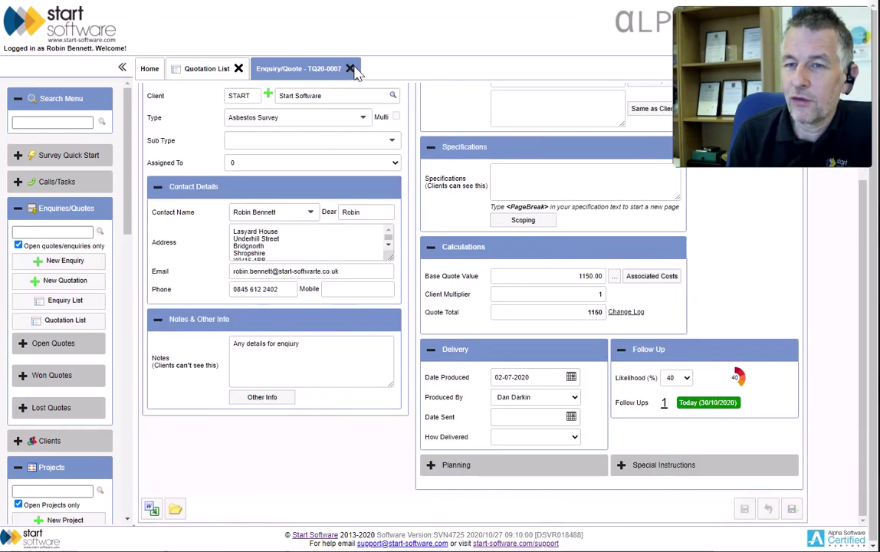
left_click(352, 68)
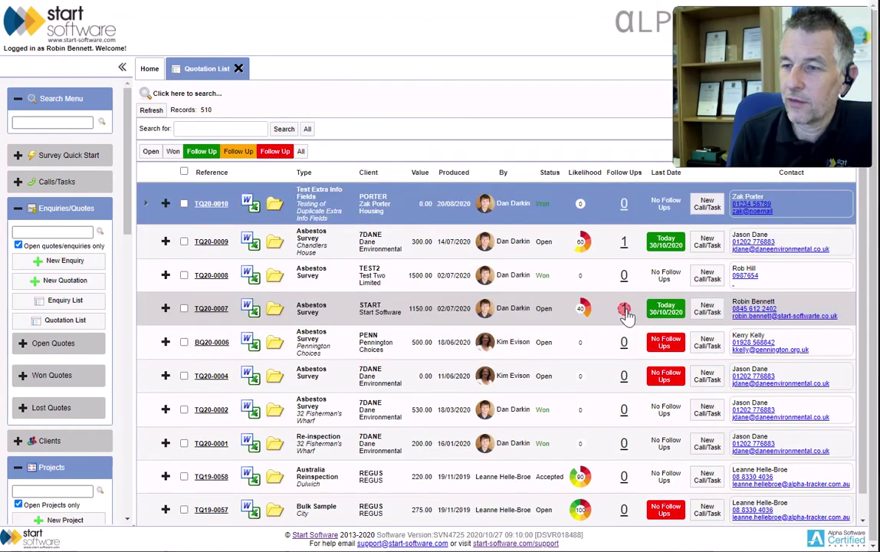
Step: Open the follow-ups of quote TQ20-0007 and start a second follow-up entry with the method Call
left_click(623, 309)
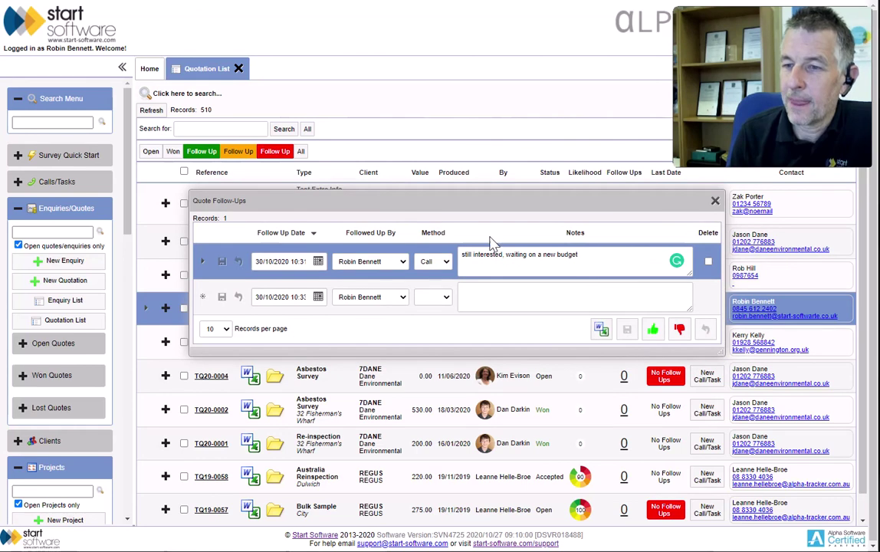
left_click(435, 304)
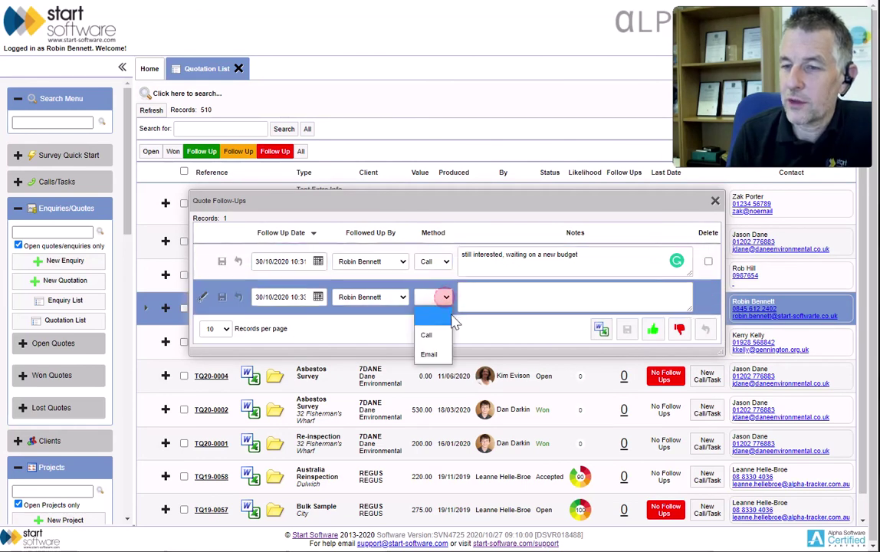
left_click(442, 336)
Step: Enter the notes "yes, we have the go-ahead" for the new Call follow-up
left_click(558, 297)
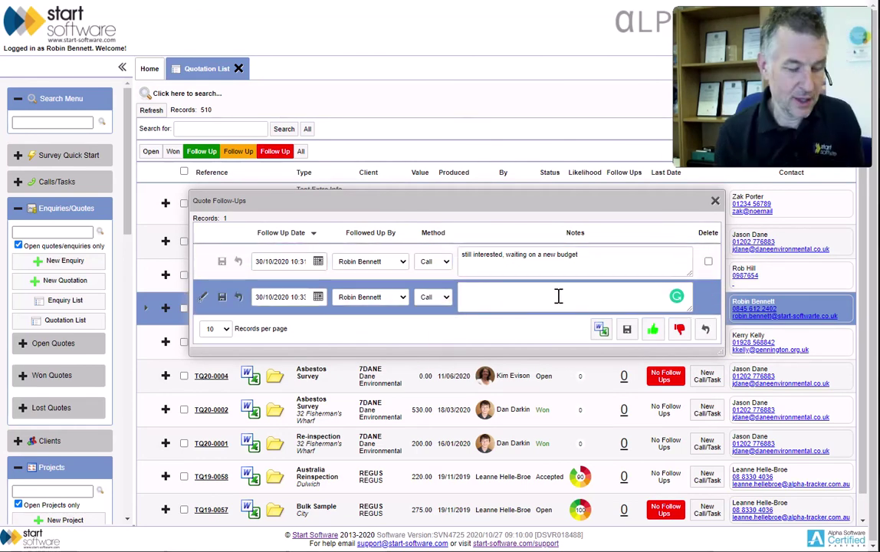
type("yes, we hav")
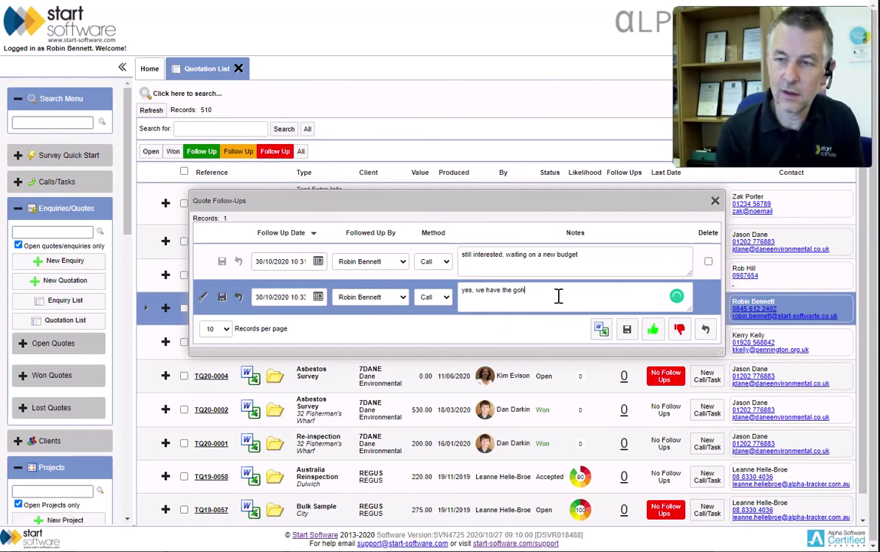
type("e the go-head")
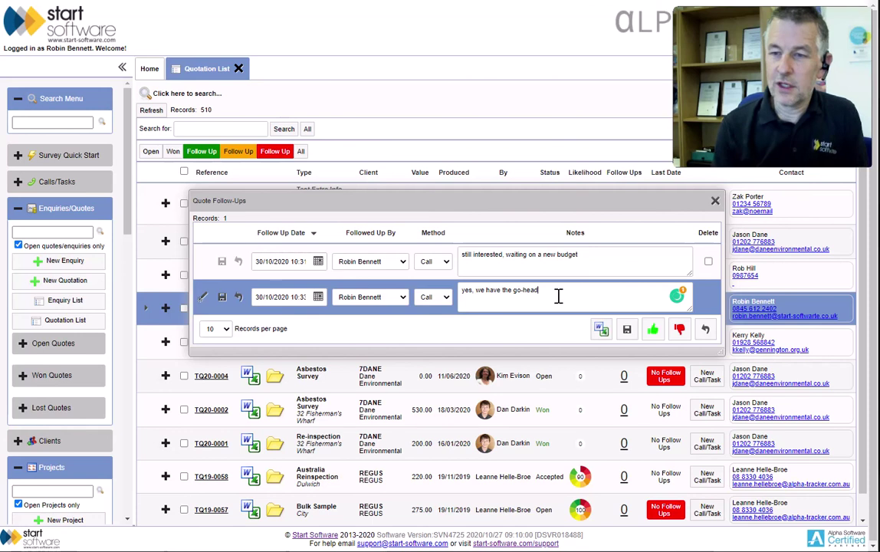
key("Left")
key("Left")
key("Left")
key("Left")
type("a")
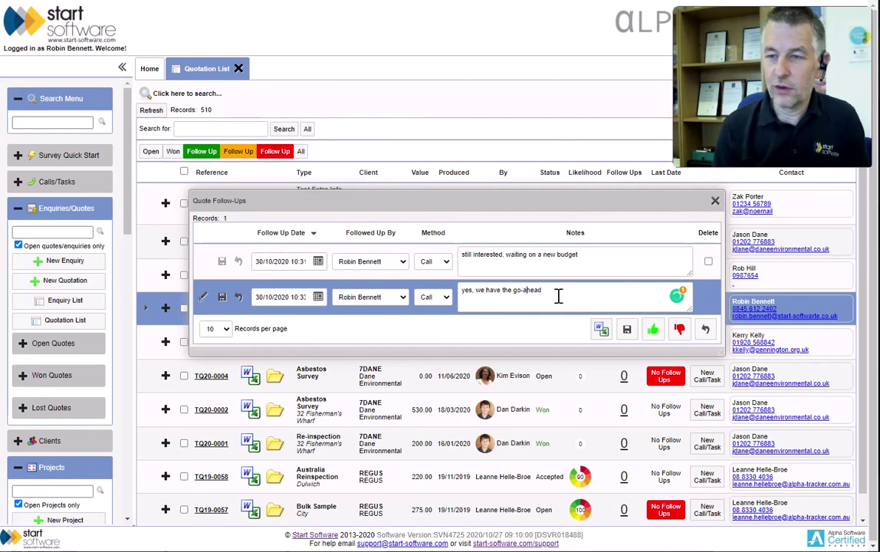
left_click(652, 331)
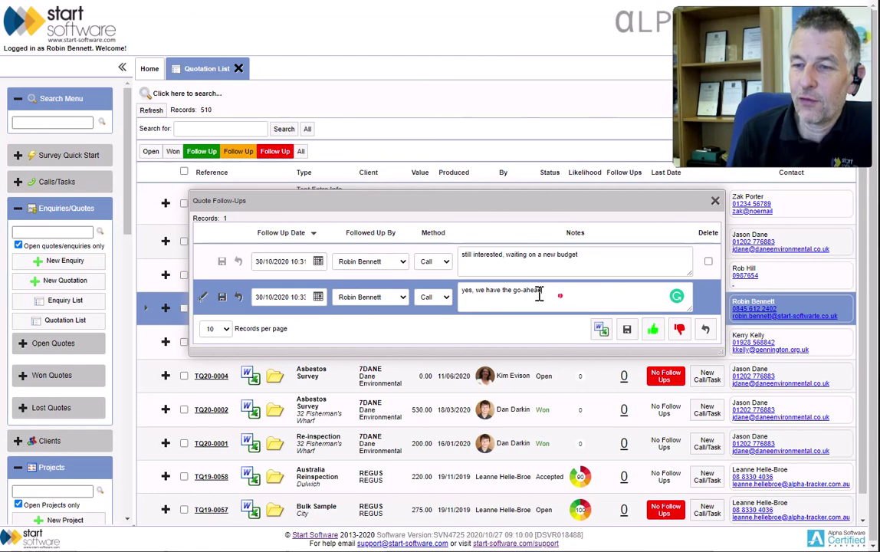
Step: Replace the new follow-up's notes with "they went with another provider" and move the Quote Follow-Ups window clear of the first quotation row
left_click_drag(541, 293, 436, 298)
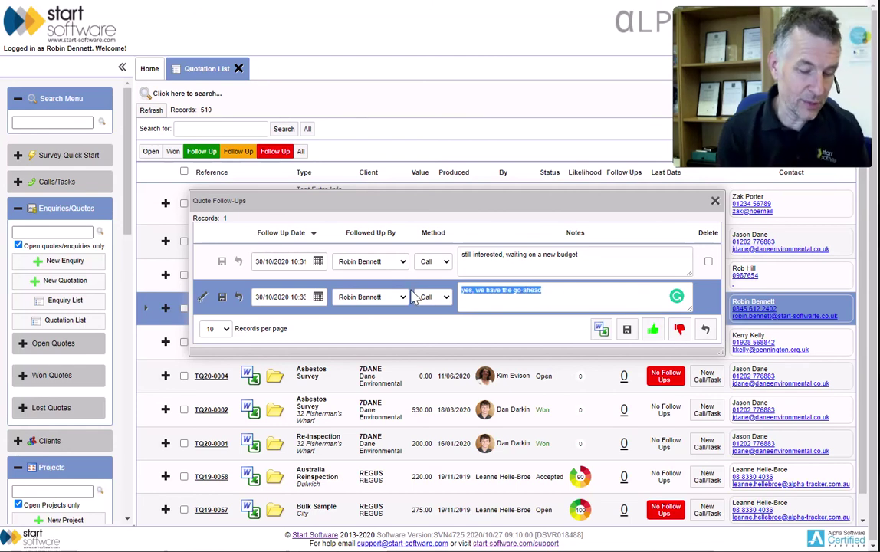
type("they went wit")
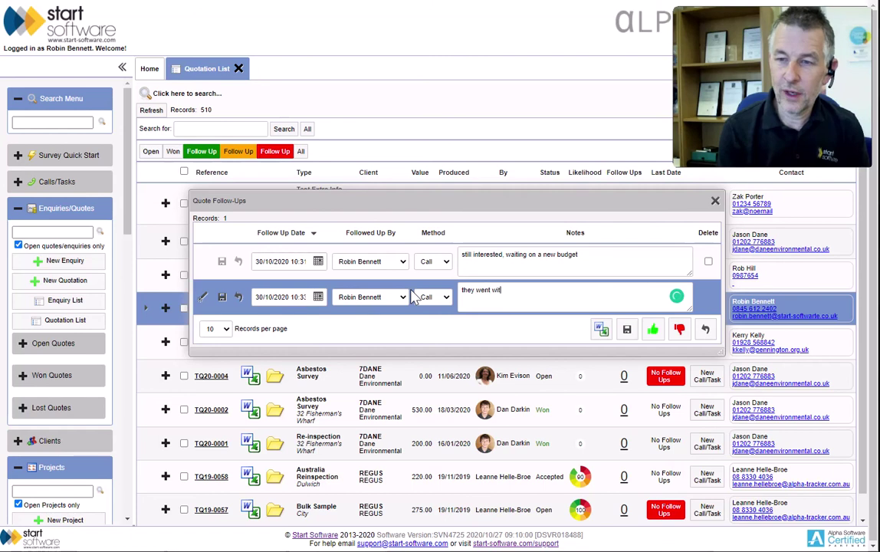
type("h another provider")
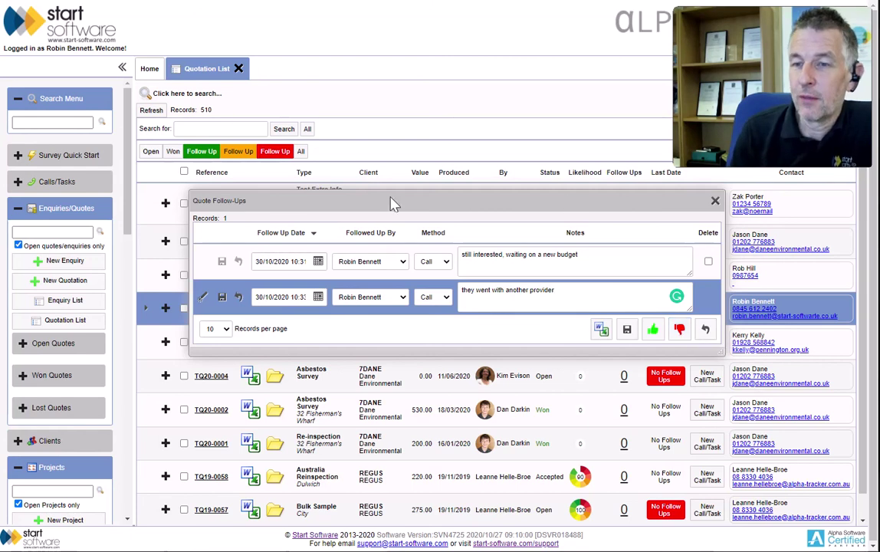
left_click_drag(392, 203, 430, 239)
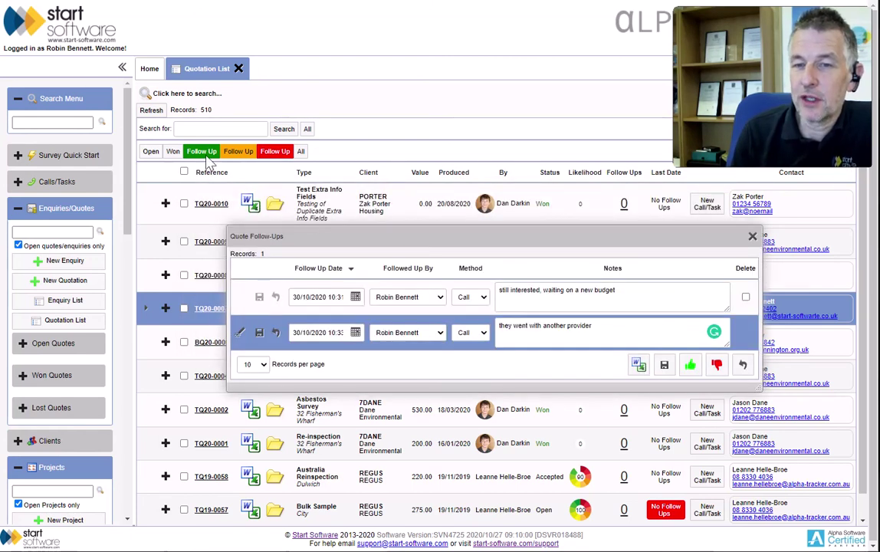